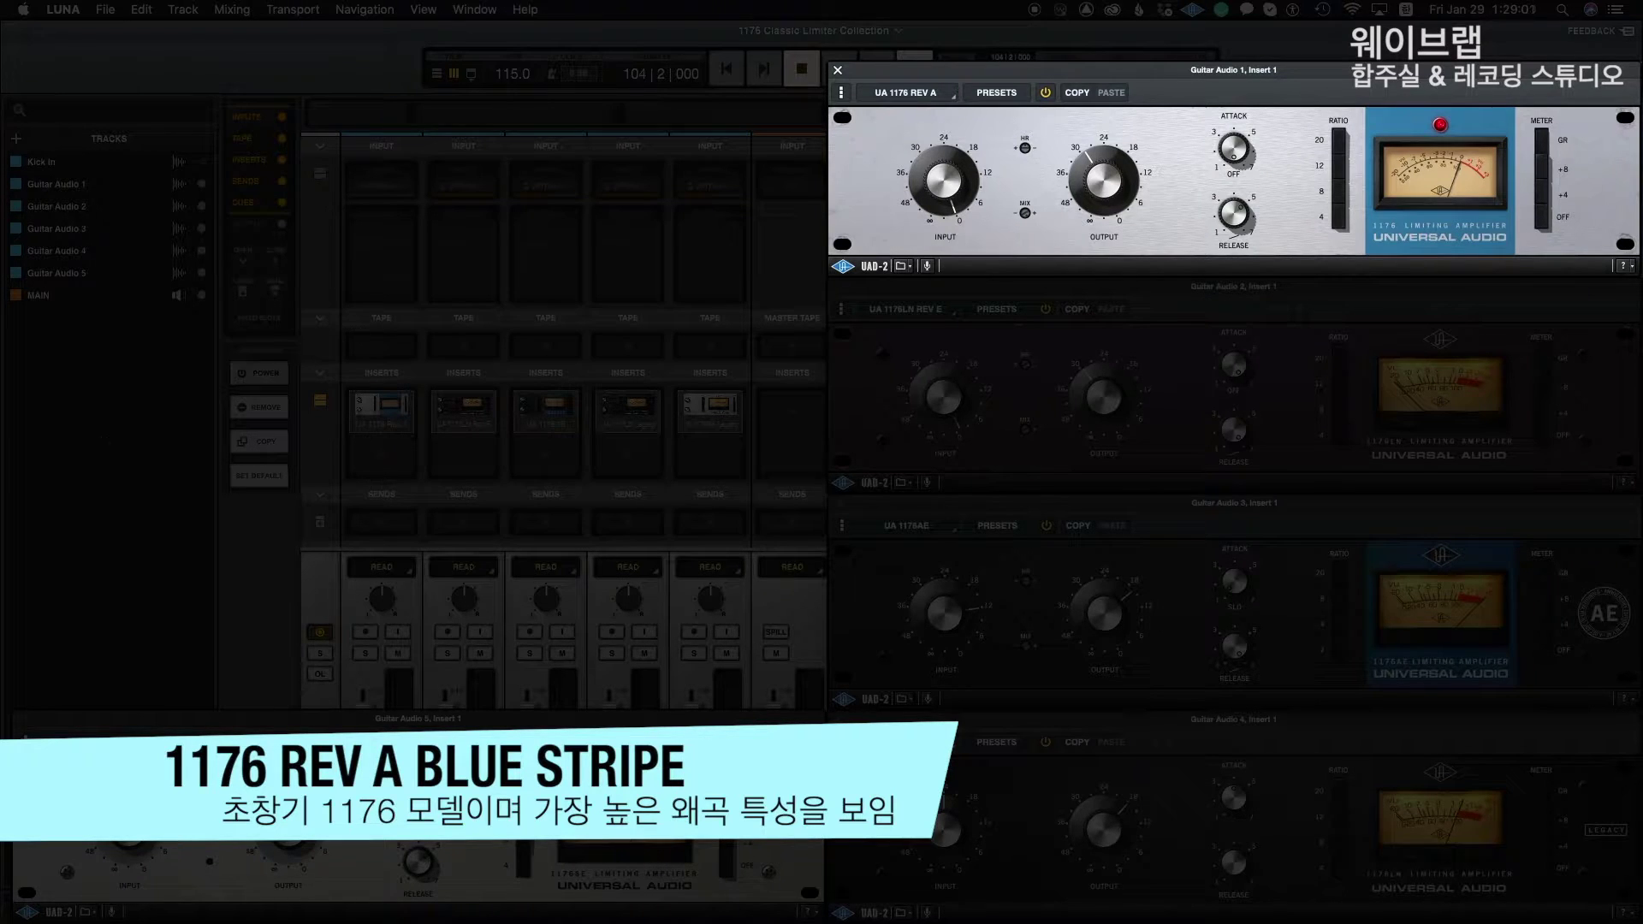
# - Select the 2:1 ratio and switch the attack to SLO mode on Guitar Audio 3's UA 1176AE
pyautogui.click(1168, 425)
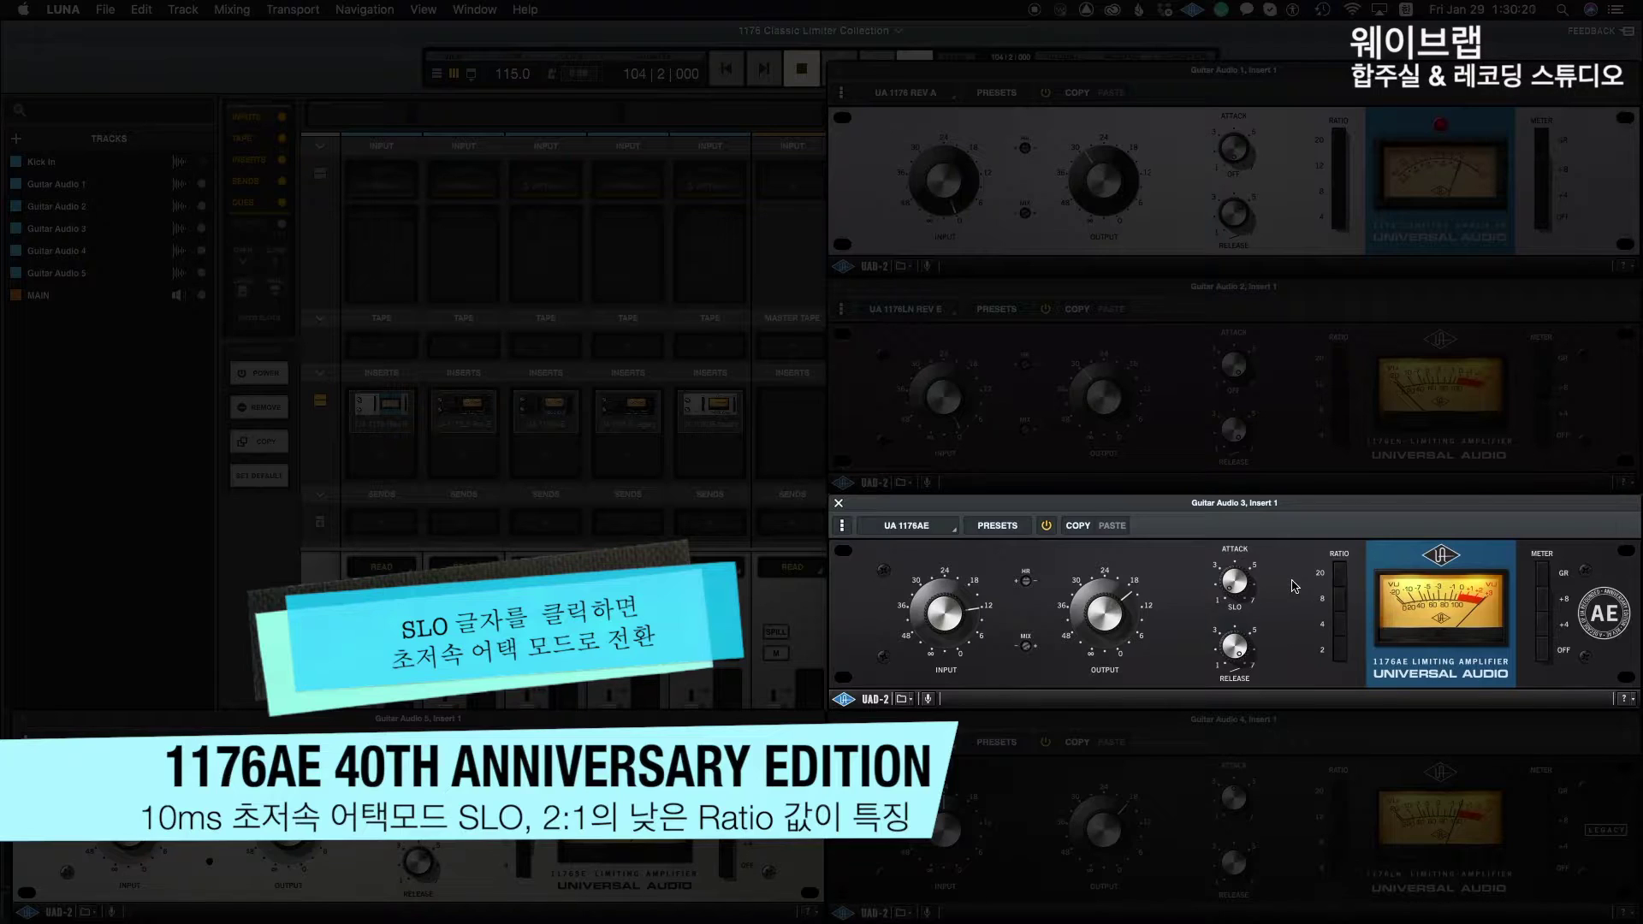
pyautogui.click(1341, 652)
pyautogui.click(1236, 607)
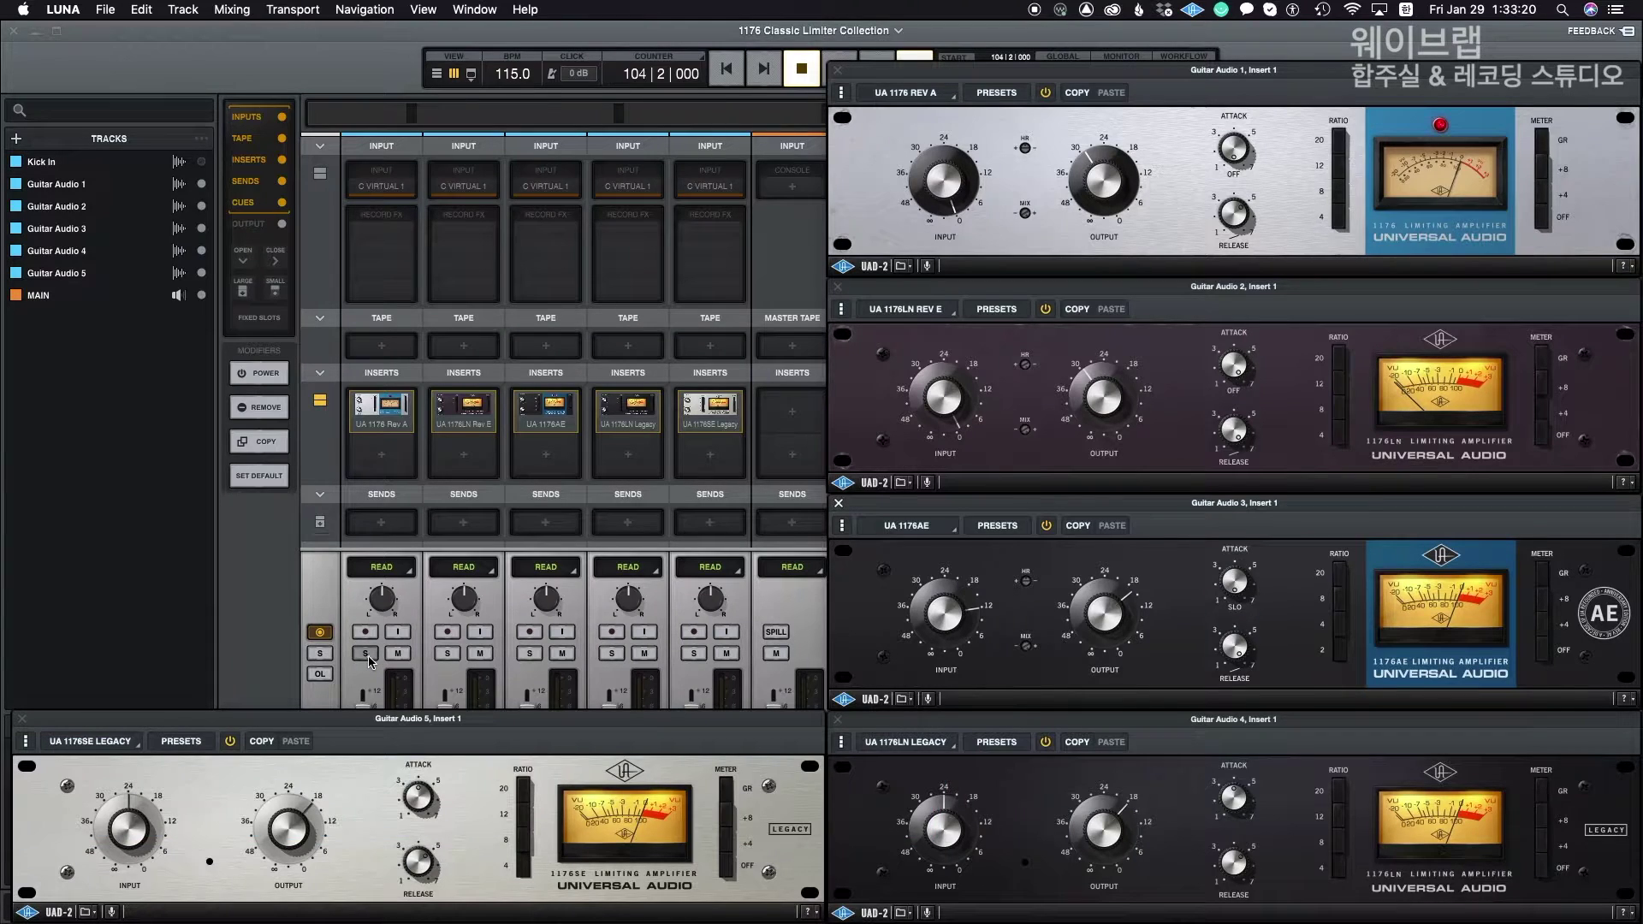
# - Solo the Guitar Audio 1 track and set its UA 1176 Rev A input knob to about 30
pyautogui.click(368, 655)
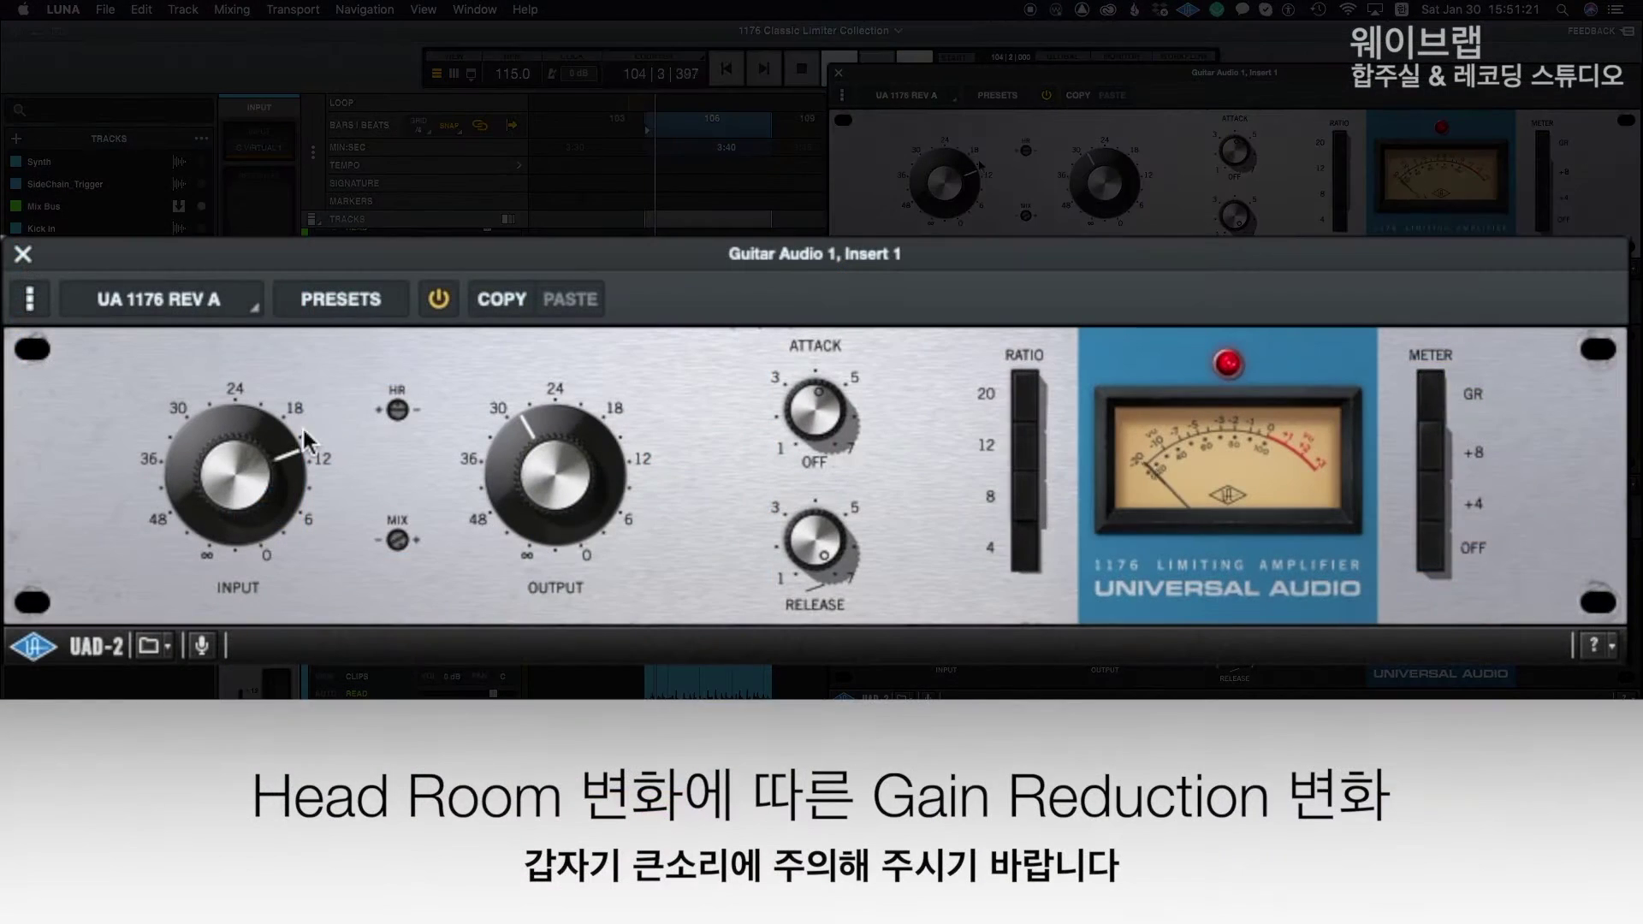
pyautogui.moveTo(959, 175); pyautogui.dragTo(950, 206)
pyautogui.moveTo(245, 531); pyautogui.dragTo(244, 534)
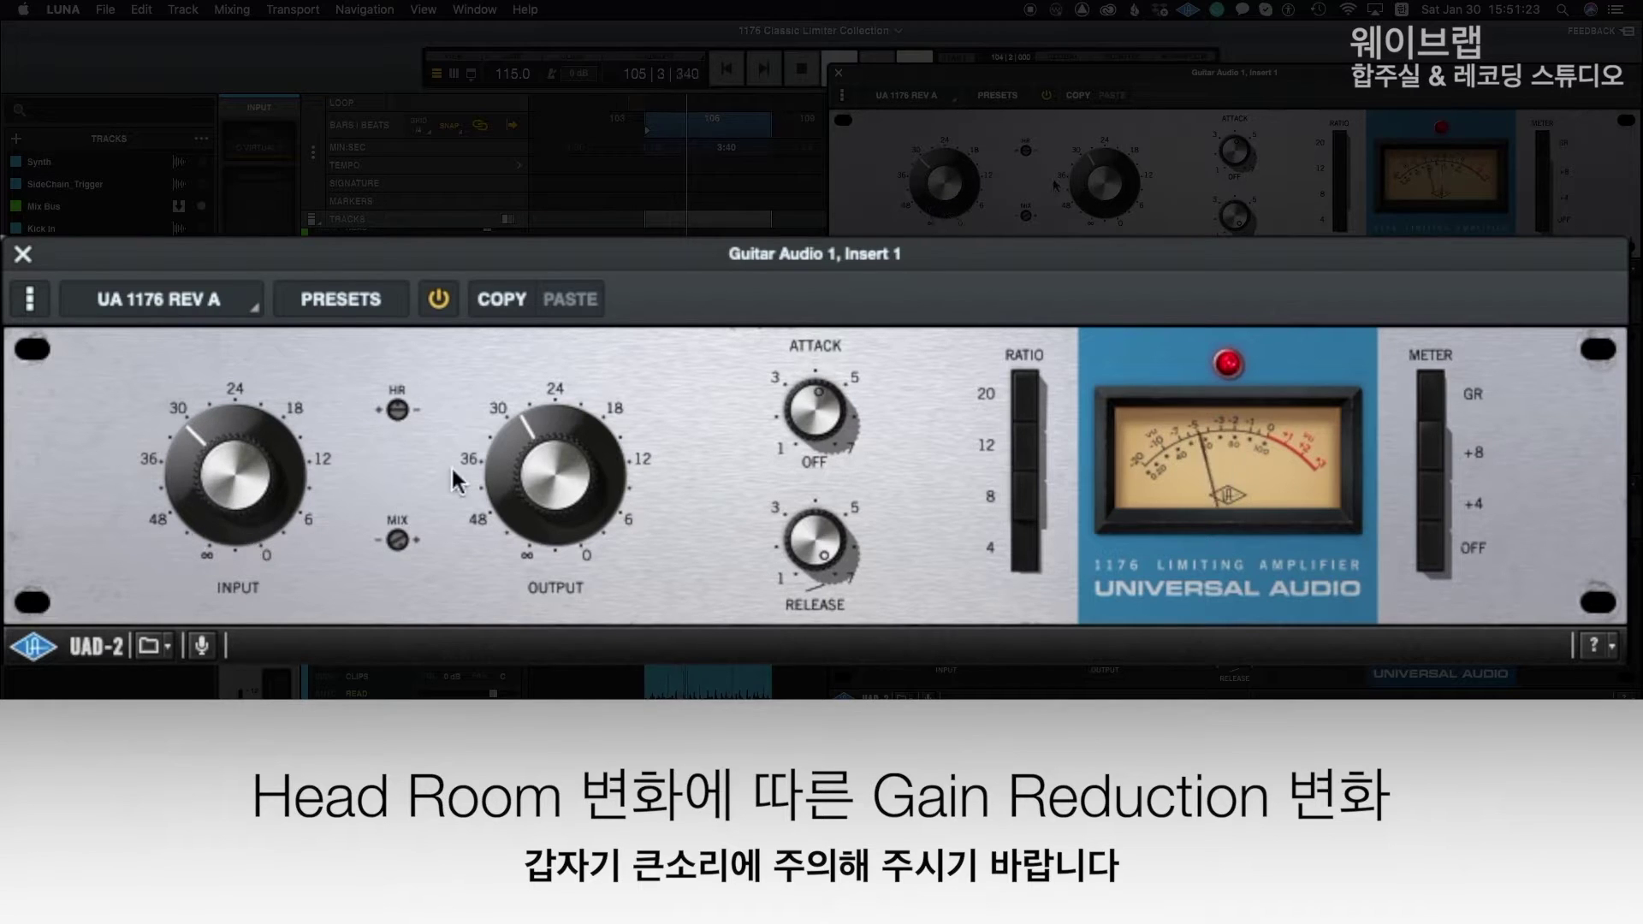
# - Vary the HR (headroom) trim on Guitar Audio 1's UA 1176 Rev A to compare the gain reduction
pyautogui.click(399, 420)
pyautogui.moveTo(399, 421)
pyautogui.mouseDown()
pyautogui.moveTo(380, 617)
pyautogui.moveTo(388, 441)
pyautogui.mouseUp()
pyautogui.click(397, 410)
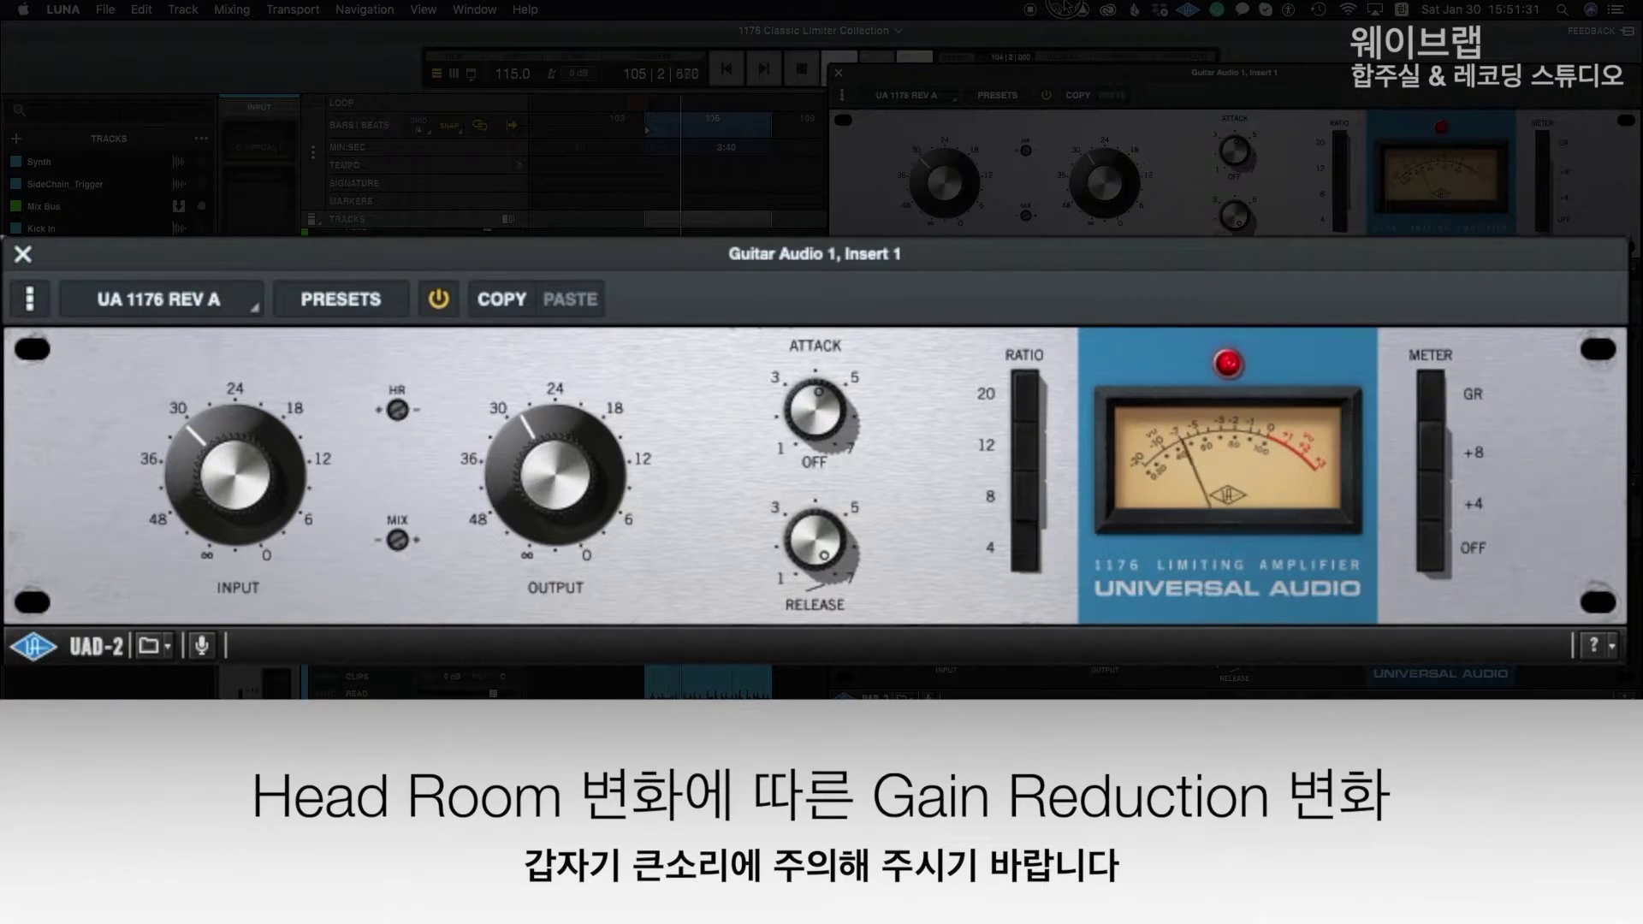
pyautogui.click(434, 349)
pyautogui.moveTo(434, 350); pyautogui.dragTo(428, 415)
# - With attack set to OFF, raise the UA 1176 Rev A input to about 10 and vary HR to compare distortion
pyautogui.click(1027, 546)
pyautogui.moveTo(818, 415); pyautogui.dragTo(815, 456)
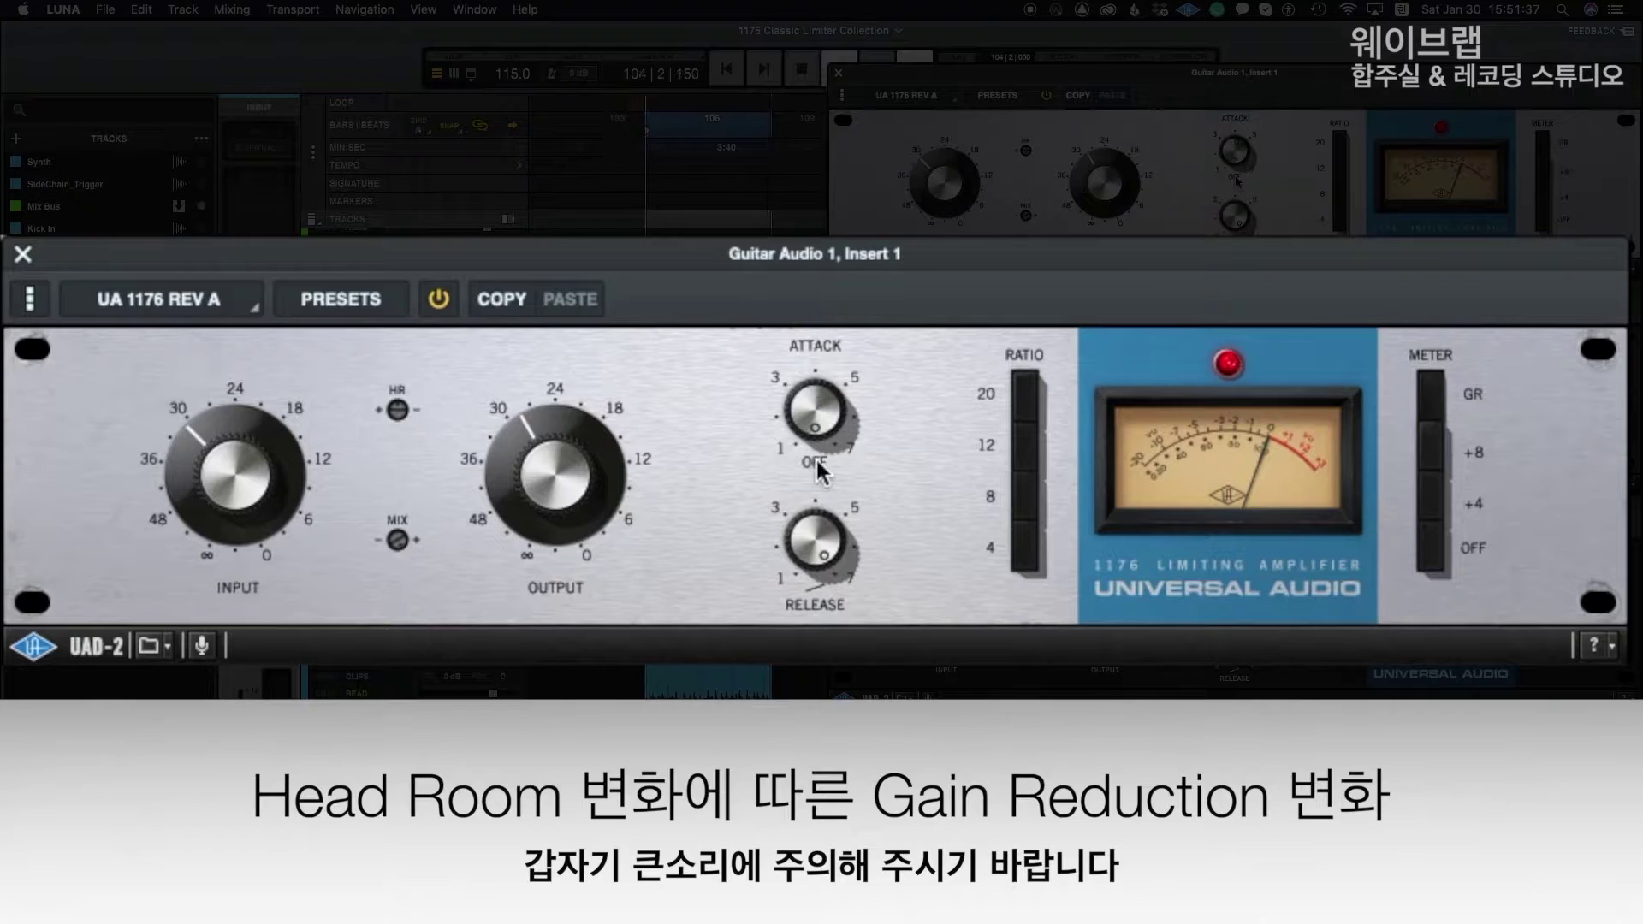
pyautogui.moveTo(240, 506); pyautogui.dragTo(264, 378)
pyautogui.click(397, 409)
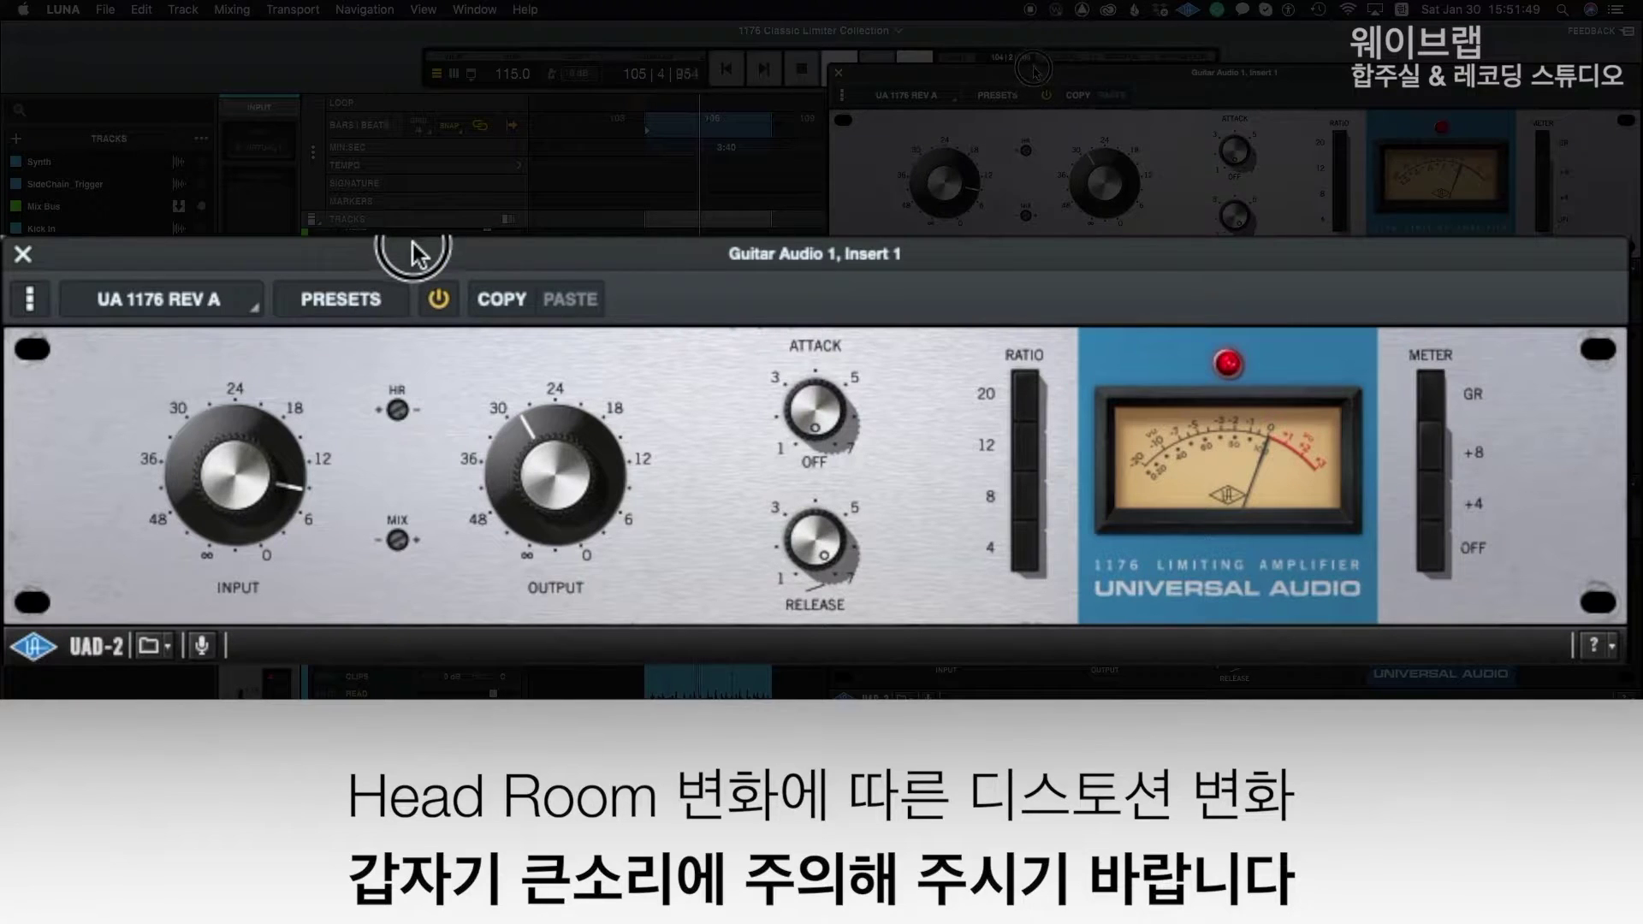
pyautogui.moveTo(409, 368); pyautogui.dragTo(409, 406)
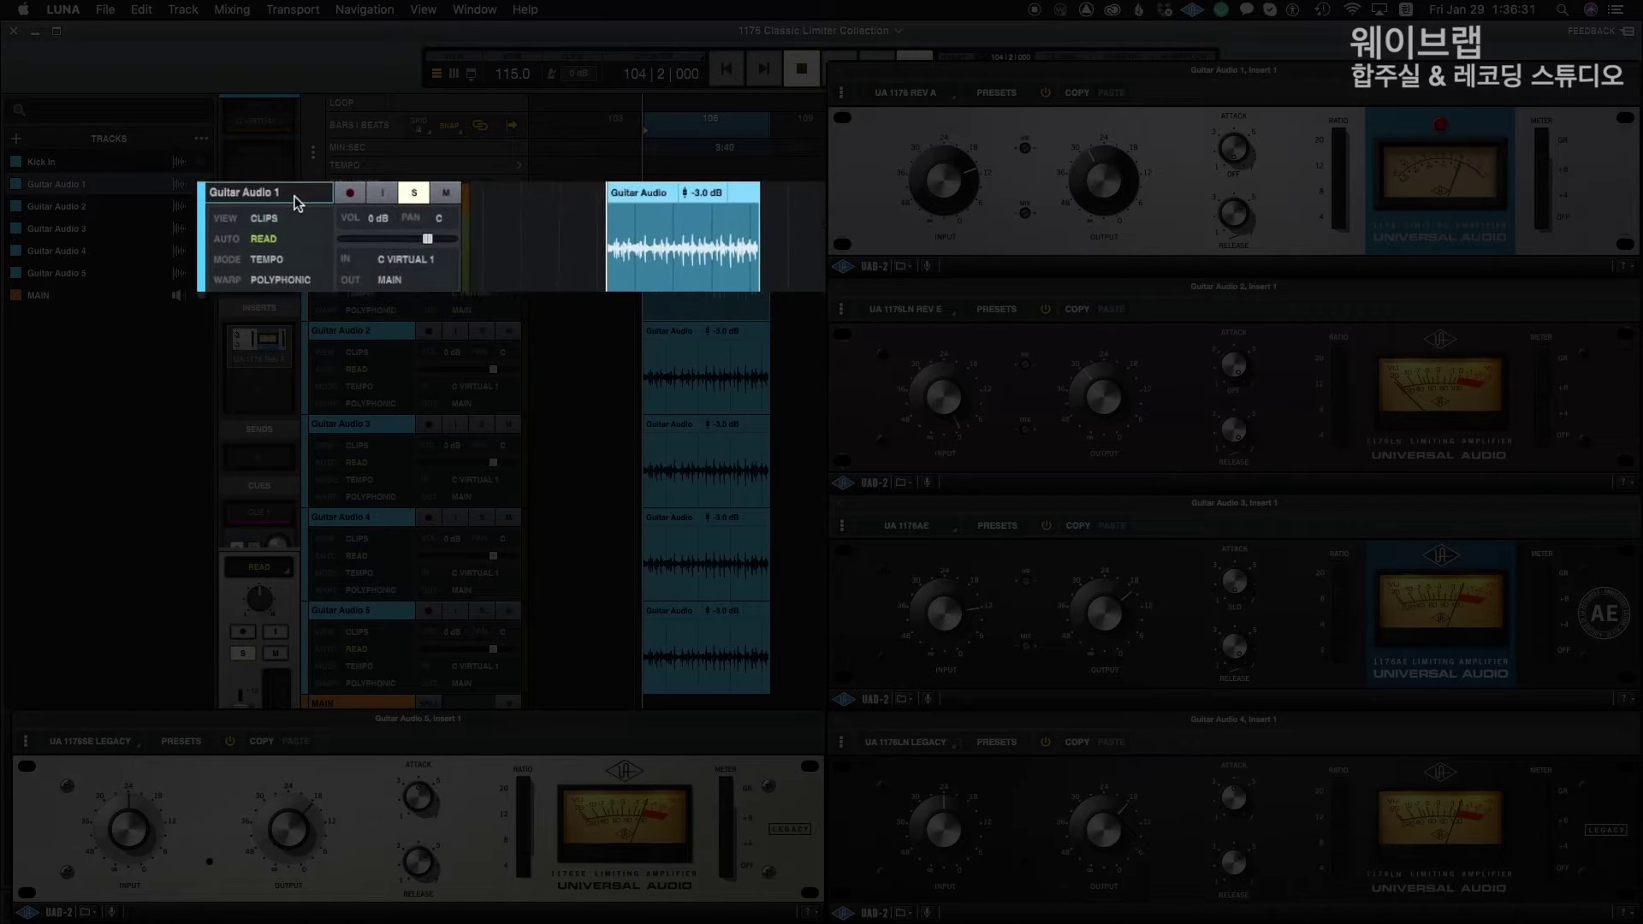
# - Duplicate the Guitar Audio 1 track
pyautogui.rightClick(296, 203)
pyautogui.click(320, 213)
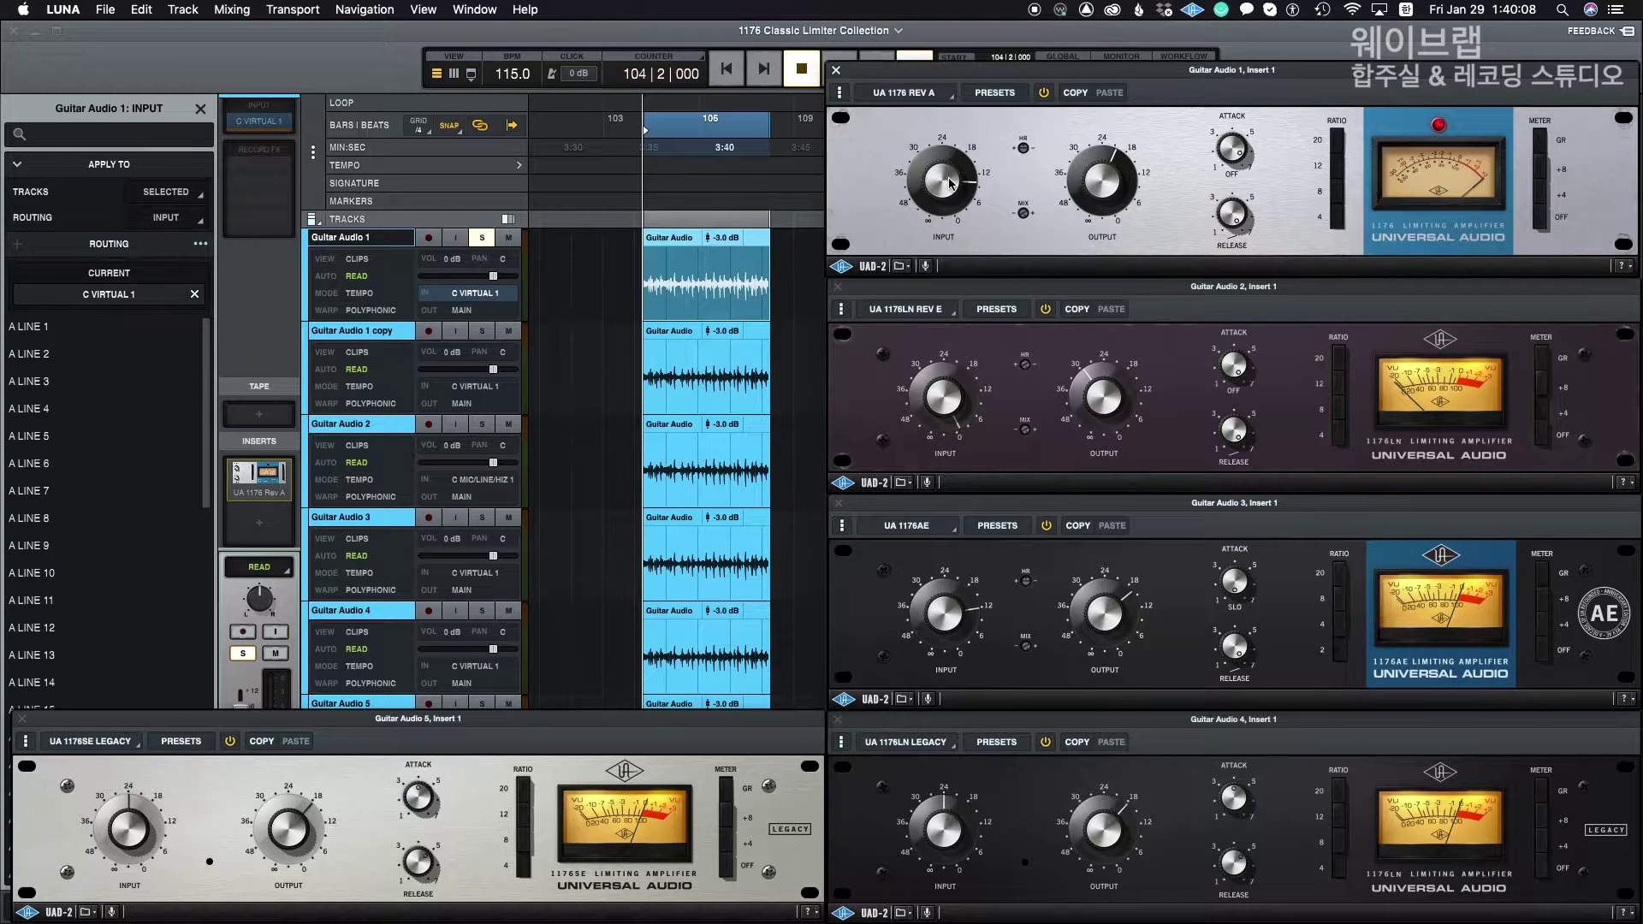
# - Fine-tune the input of Guitar Audio 1's UA 1176 Rev A to about 12 and play the compressed track
pyautogui.moveTo(950, 183); pyautogui.dragTo(950, 174)
pyautogui.press('space')
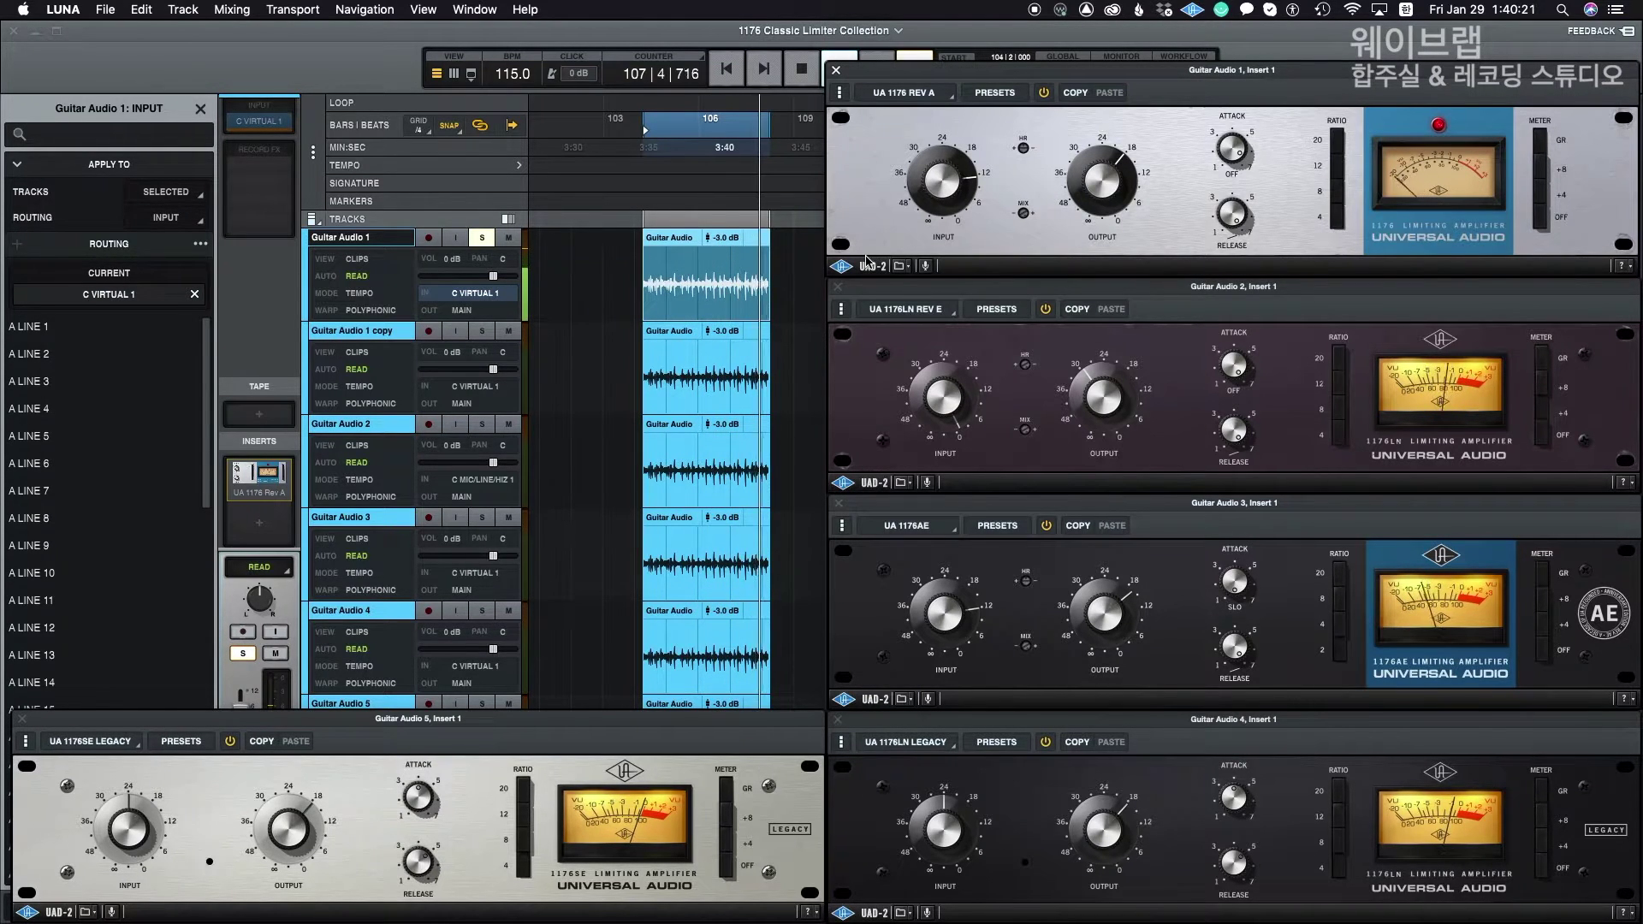
pyautogui.press('space')
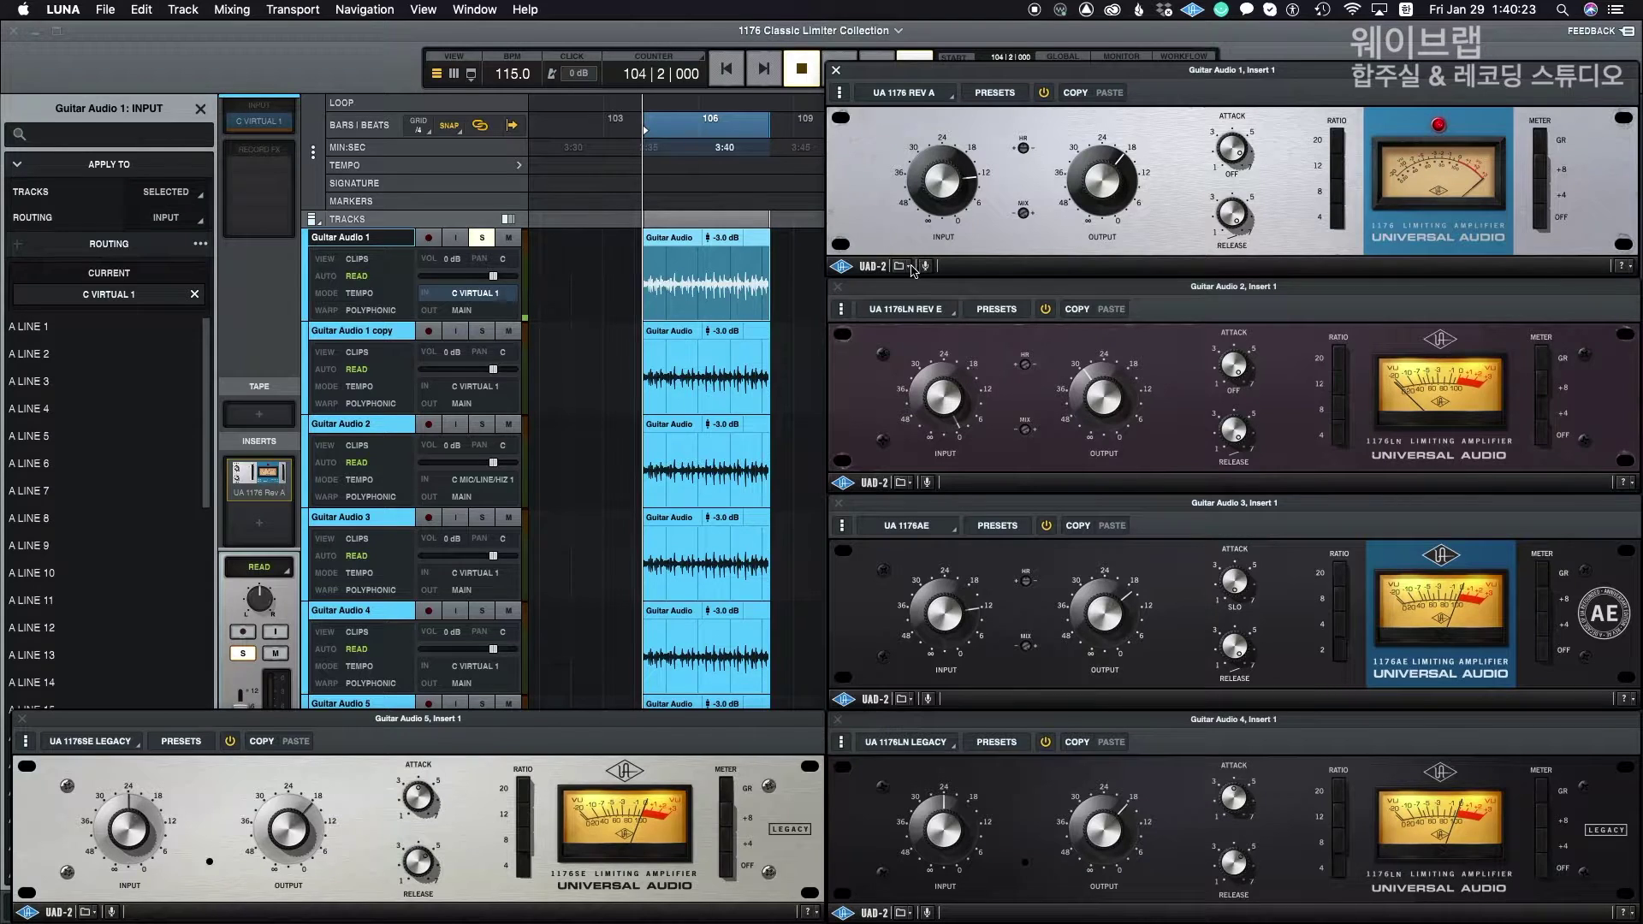
# - Remove the UA 1176 Rev A insert from Guitar Audio 1 copy and play that dry track soloed
pyautogui.click(359, 334)
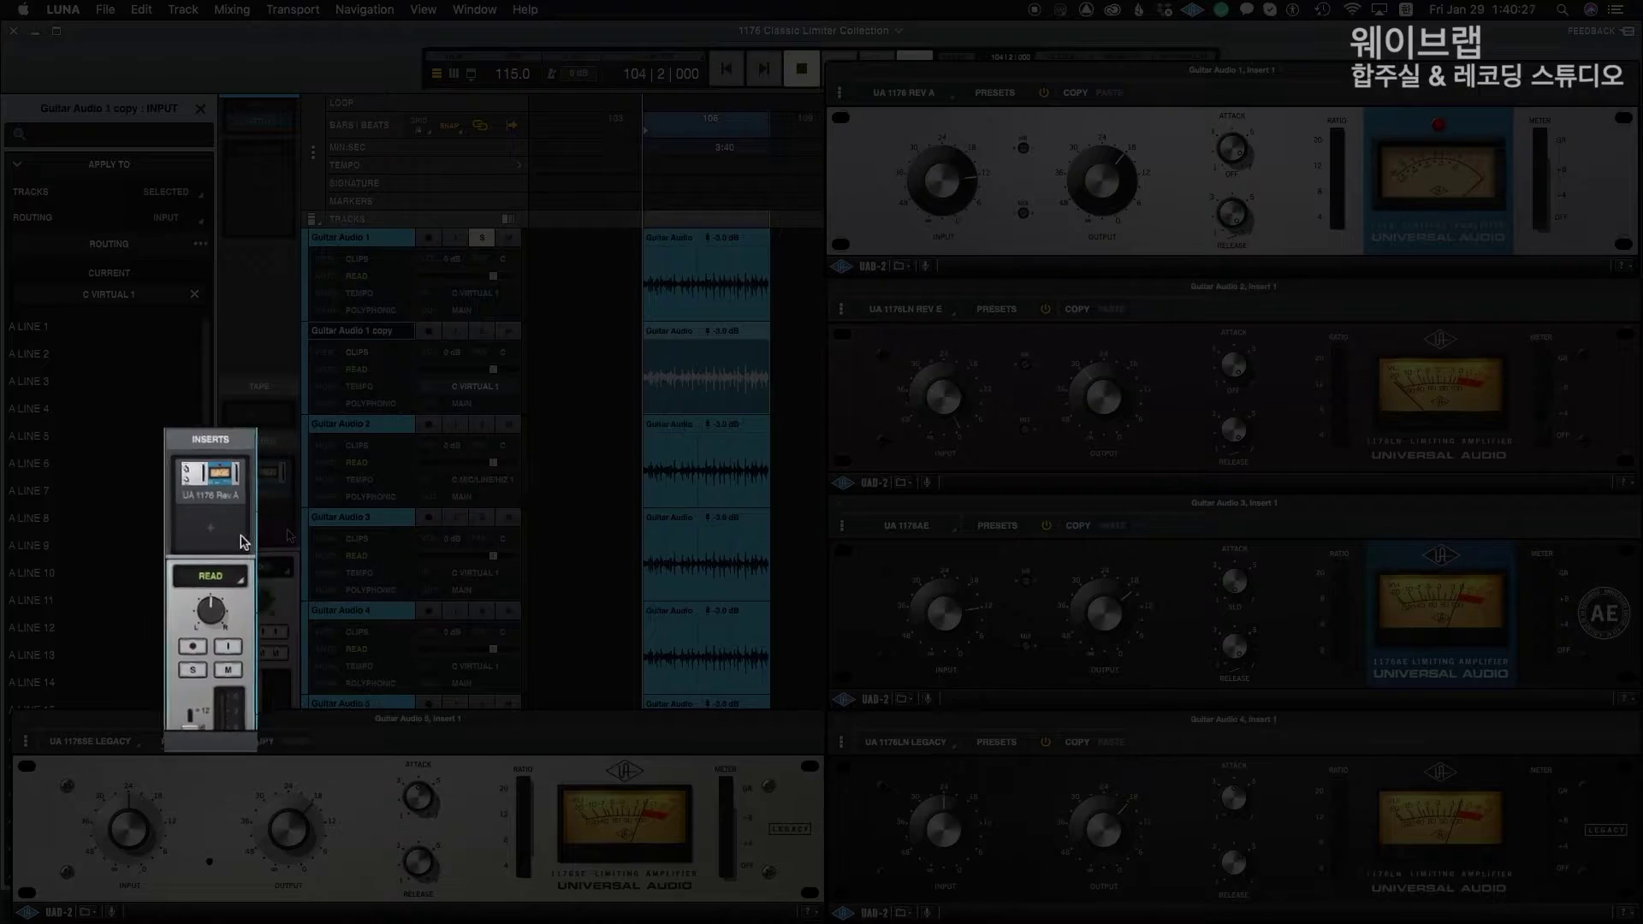
pyautogui.click(171, 504)
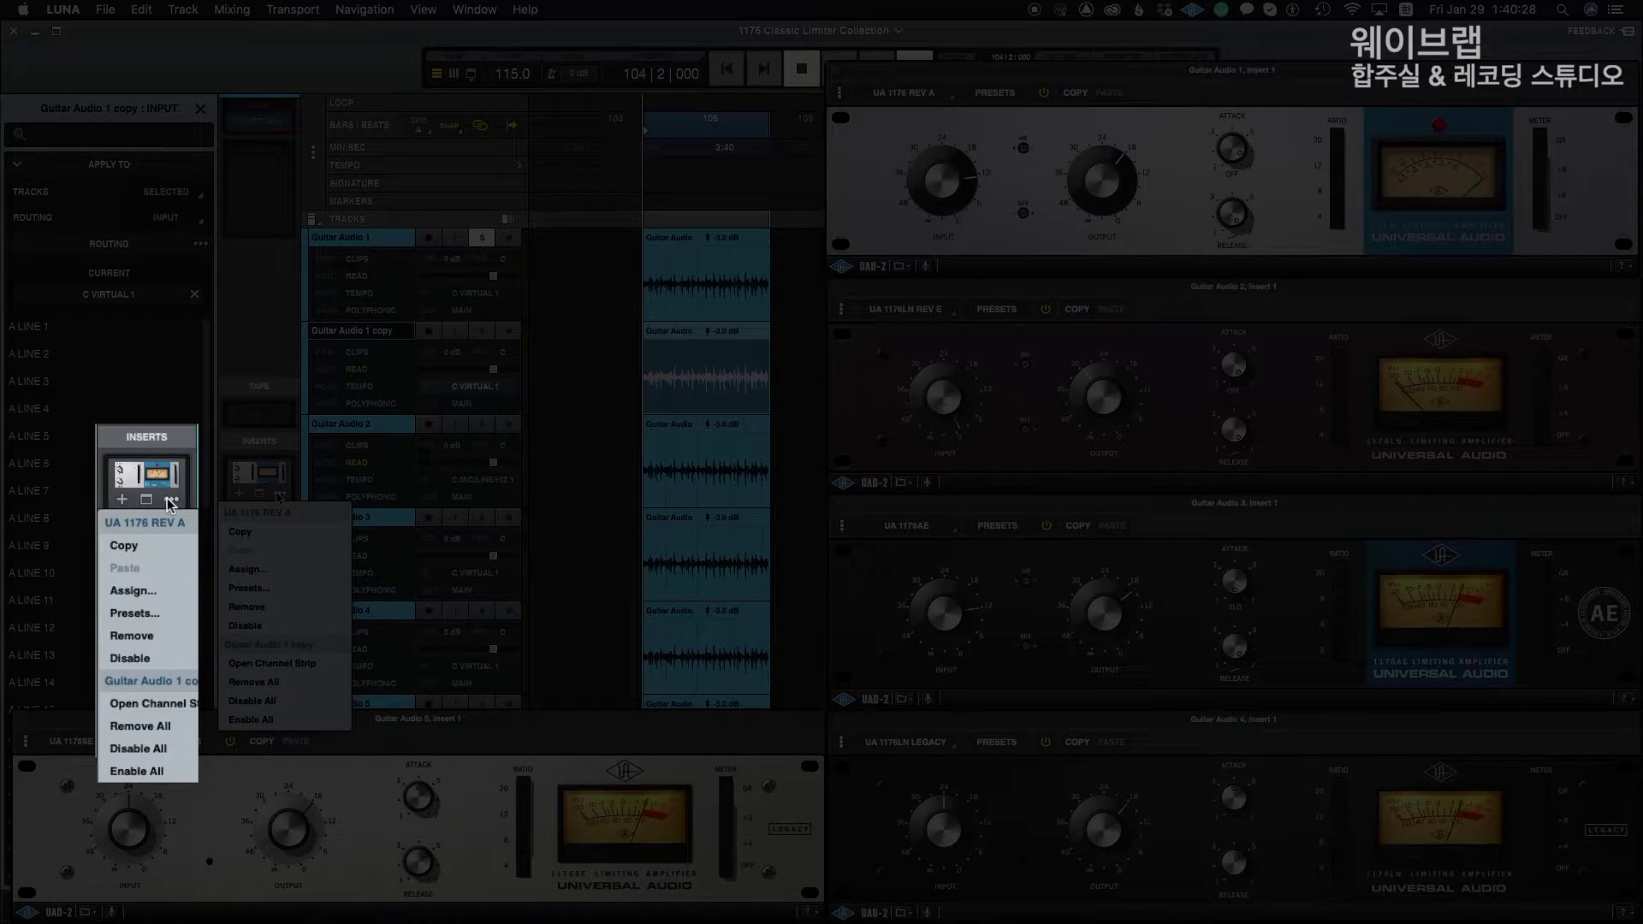
pyautogui.click(175, 633)
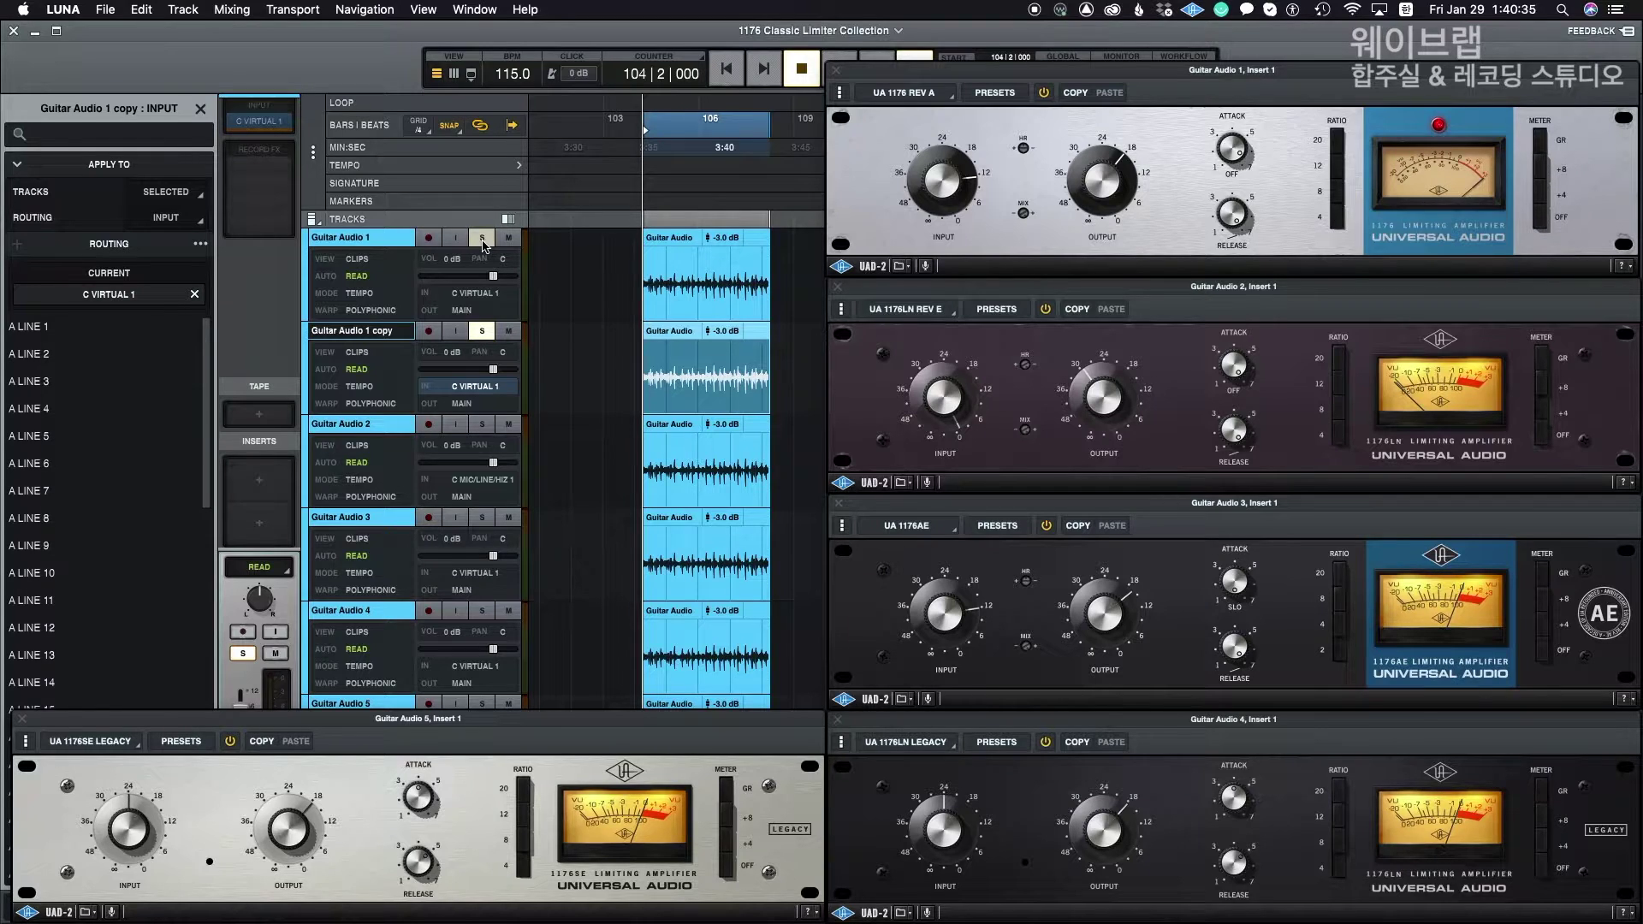
pyautogui.press('space')
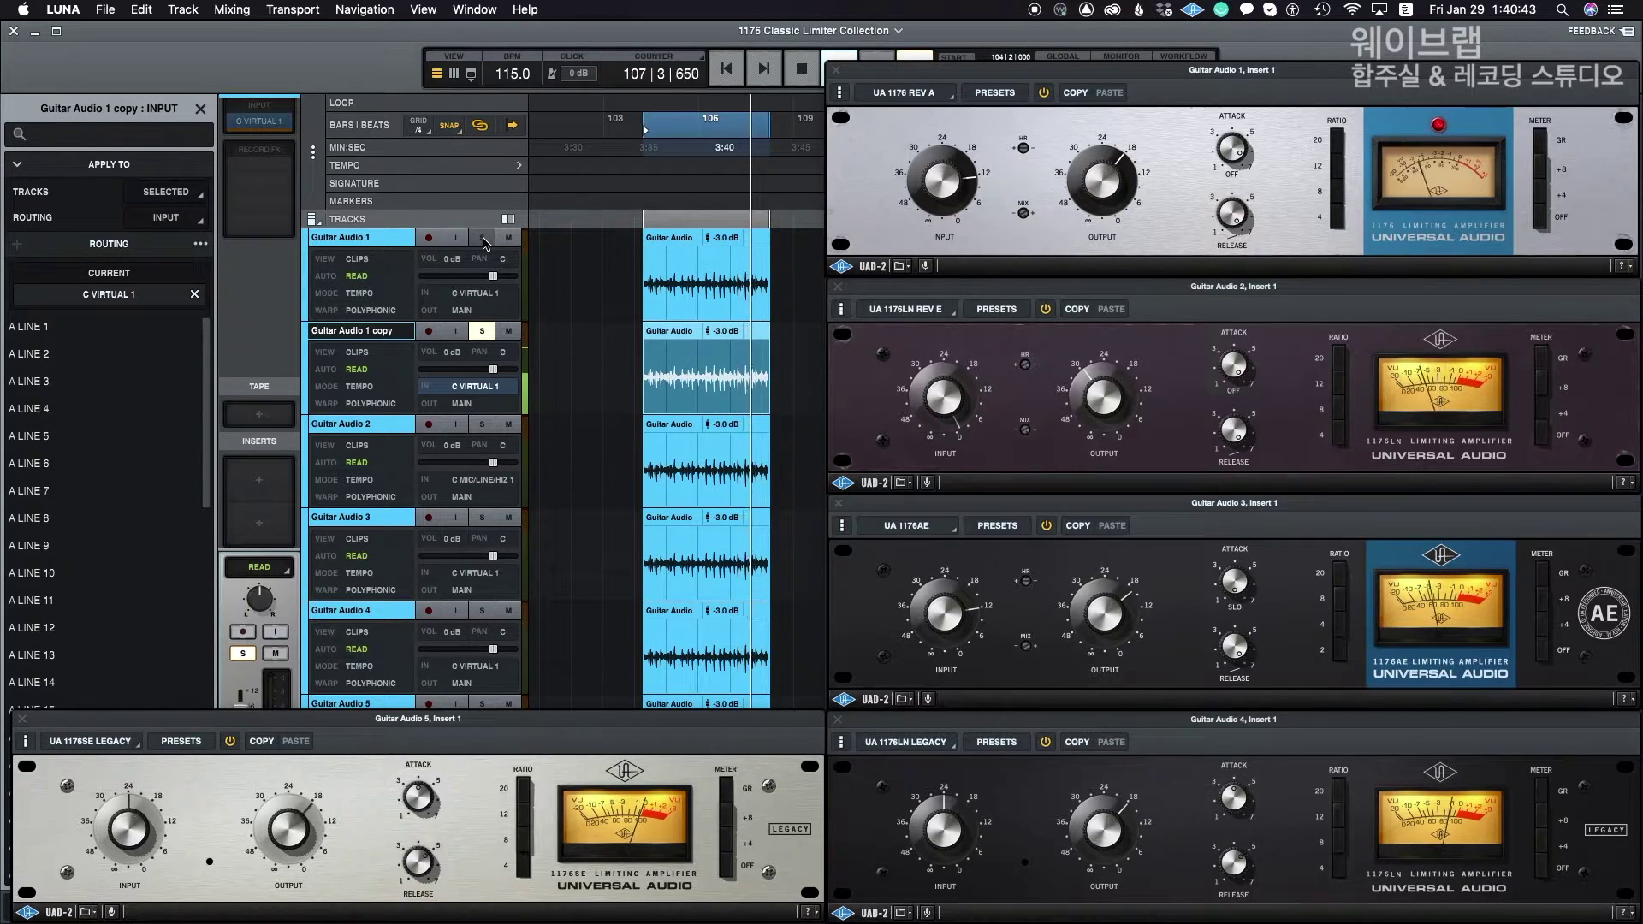
pyautogui.press('space')
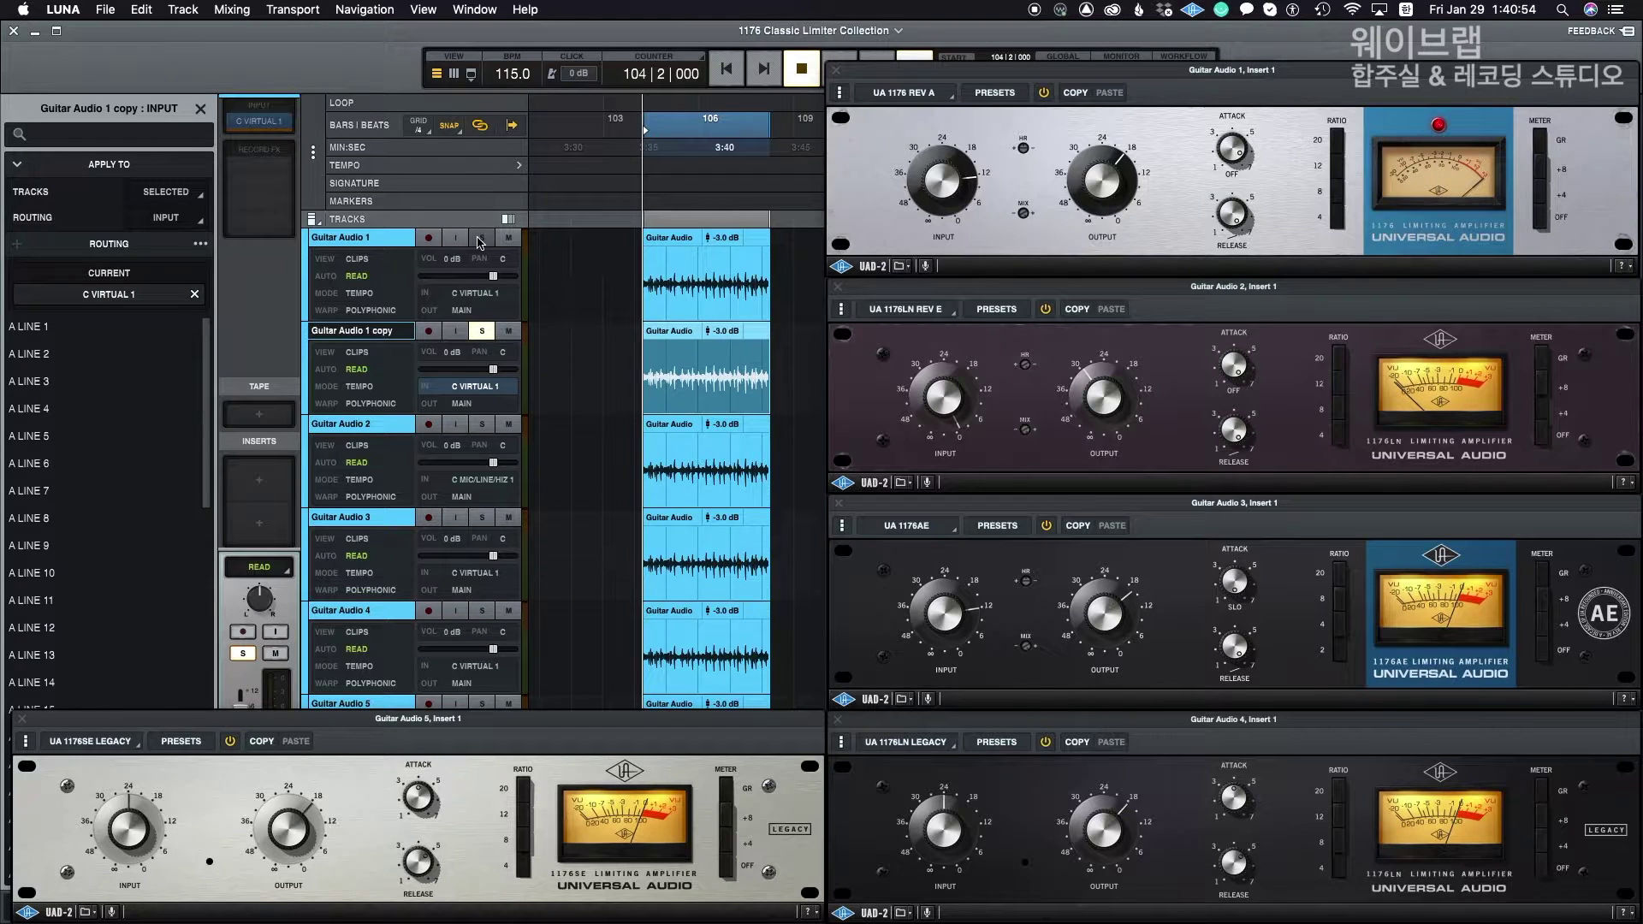
# - Solo Guitar Audio 1 together with its dry copy and trim the 1176 output during playback for a parallel mix
pyautogui.click(480, 239)
pyautogui.press('space')
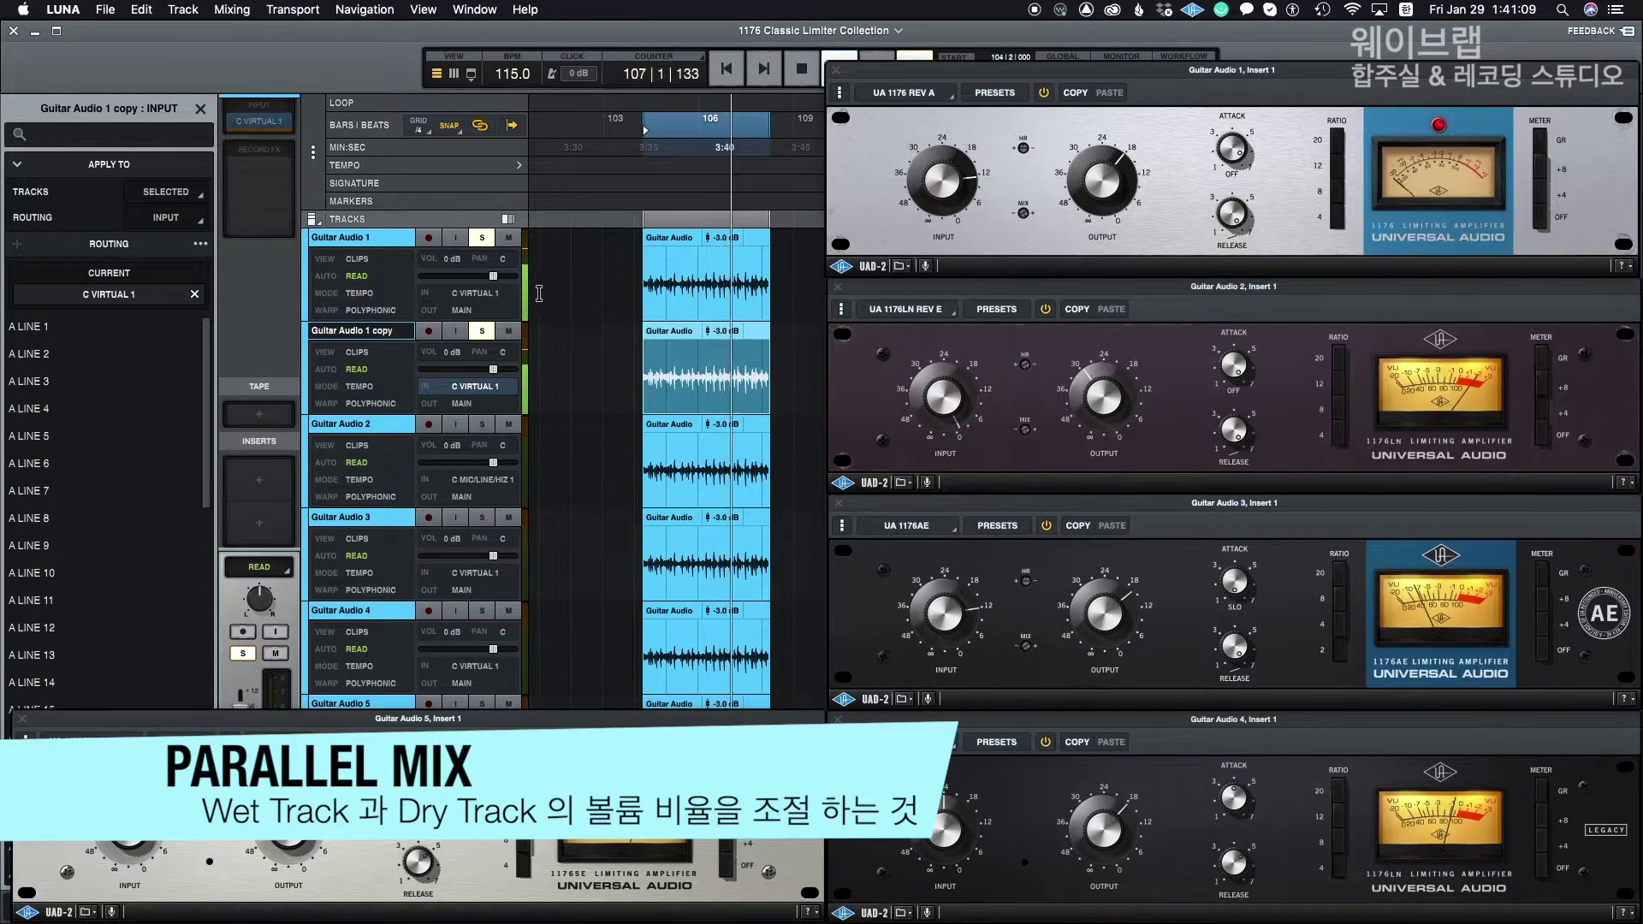
pyautogui.moveTo(1076, 190); pyautogui.dragTo(1096, 195)
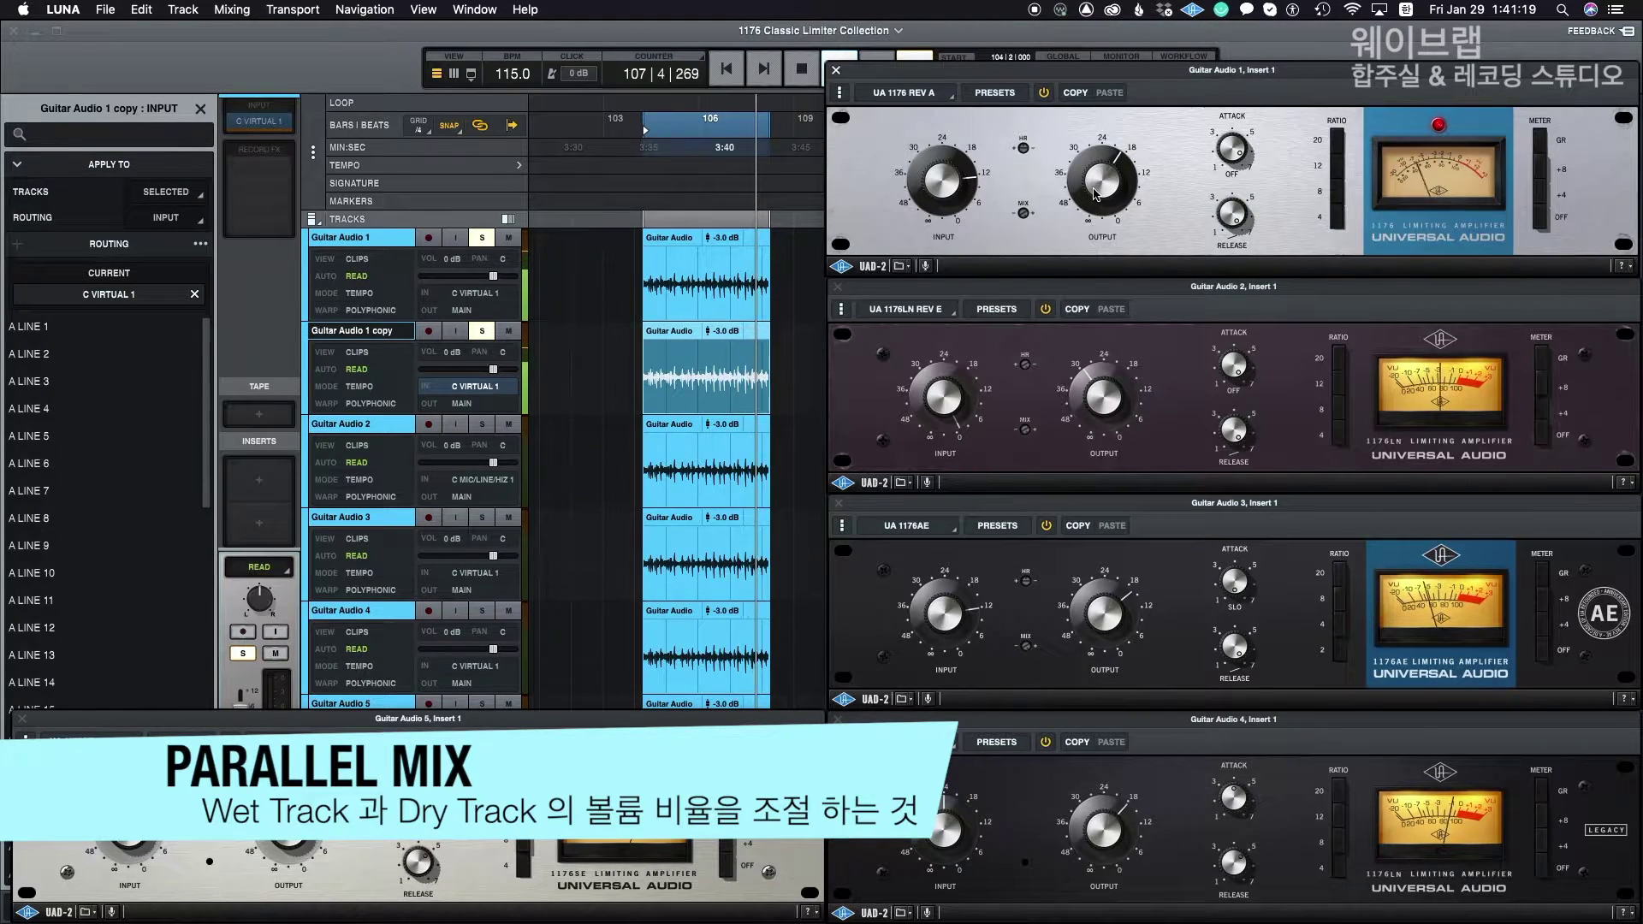
pyautogui.press('space')
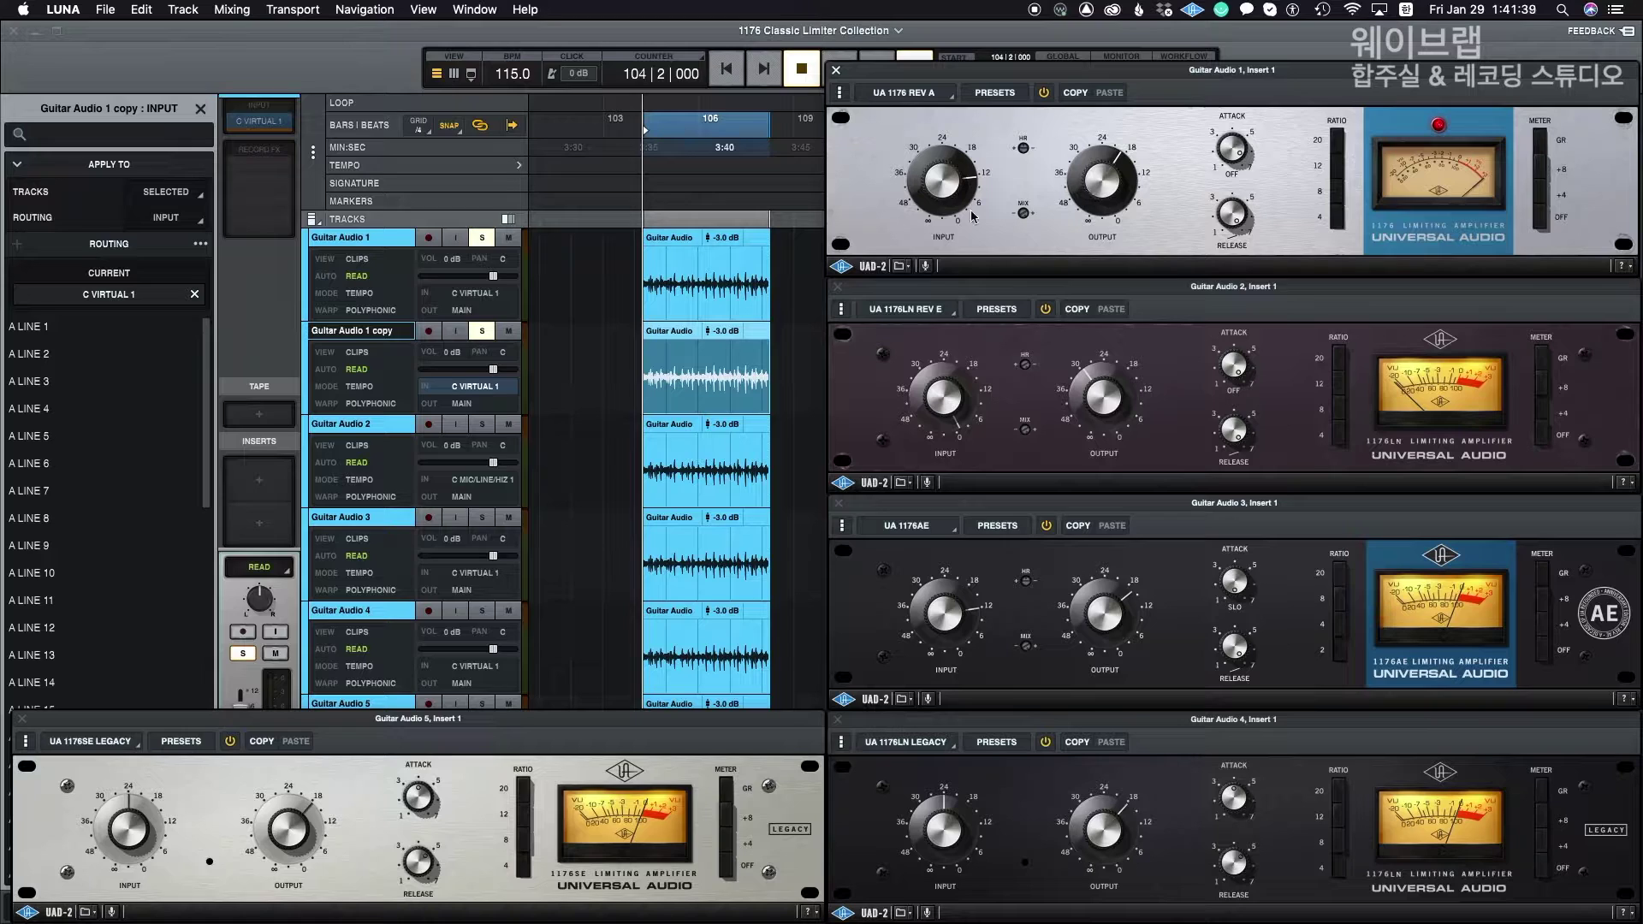
# - Unsolo Guitar Audio 1 copy and vary the Mix knob on Guitar Audio 1's UA 1176 Rev A to compare wet/dry balances
pyautogui.click(388, 335)
pyautogui.click(484, 333)
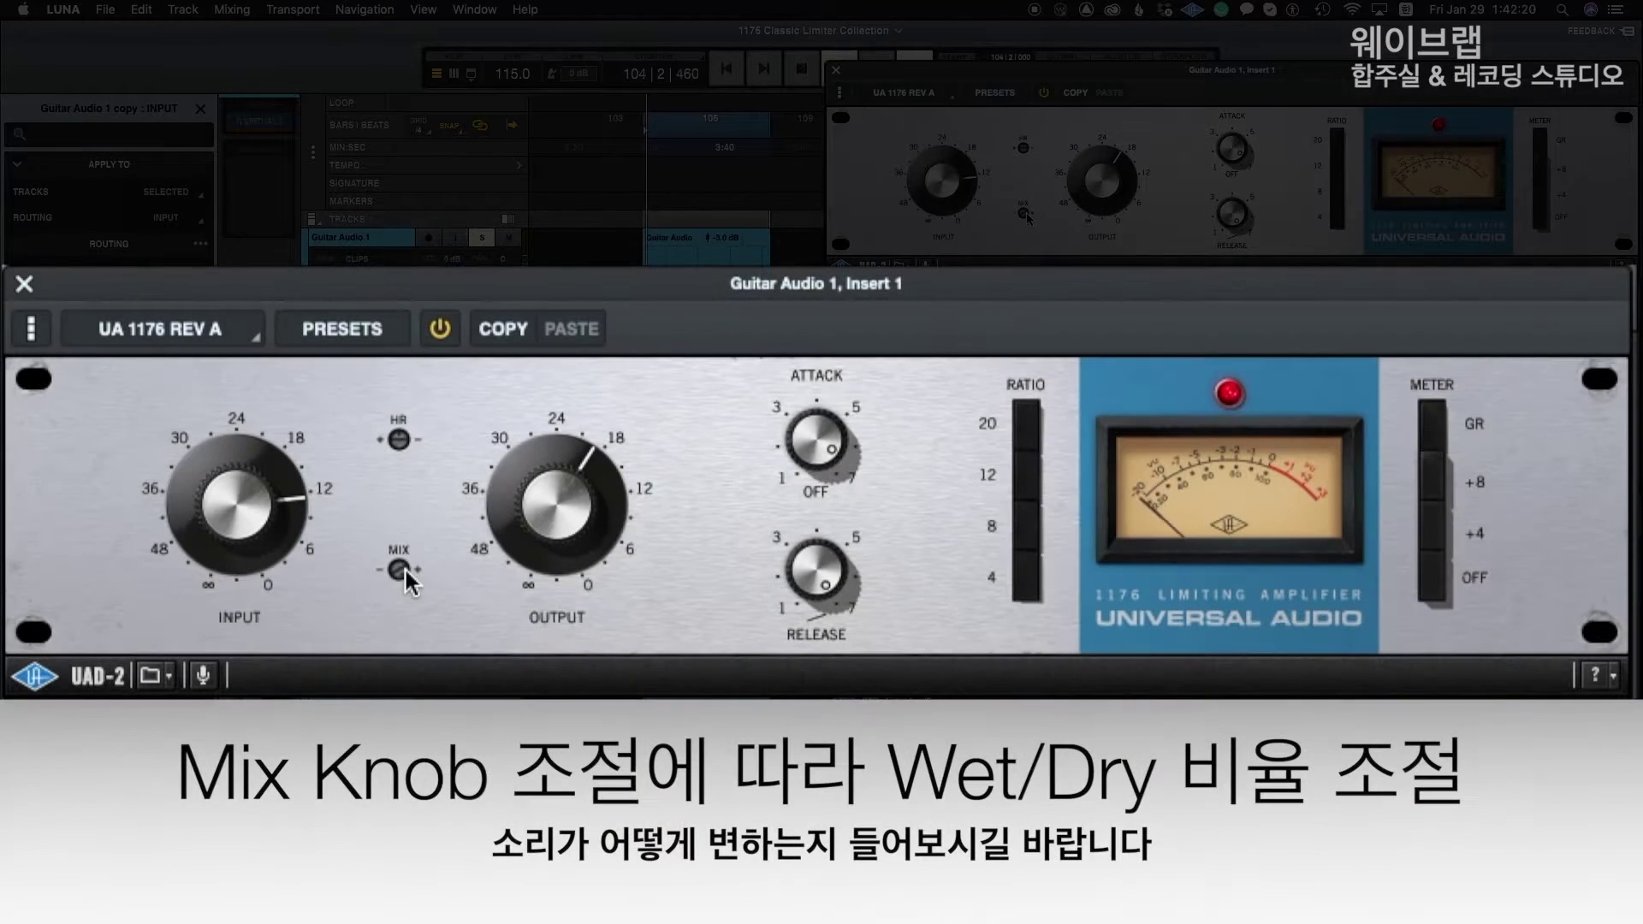
pyautogui.moveTo(1025, 214); pyautogui.dragTo(1023, 272)
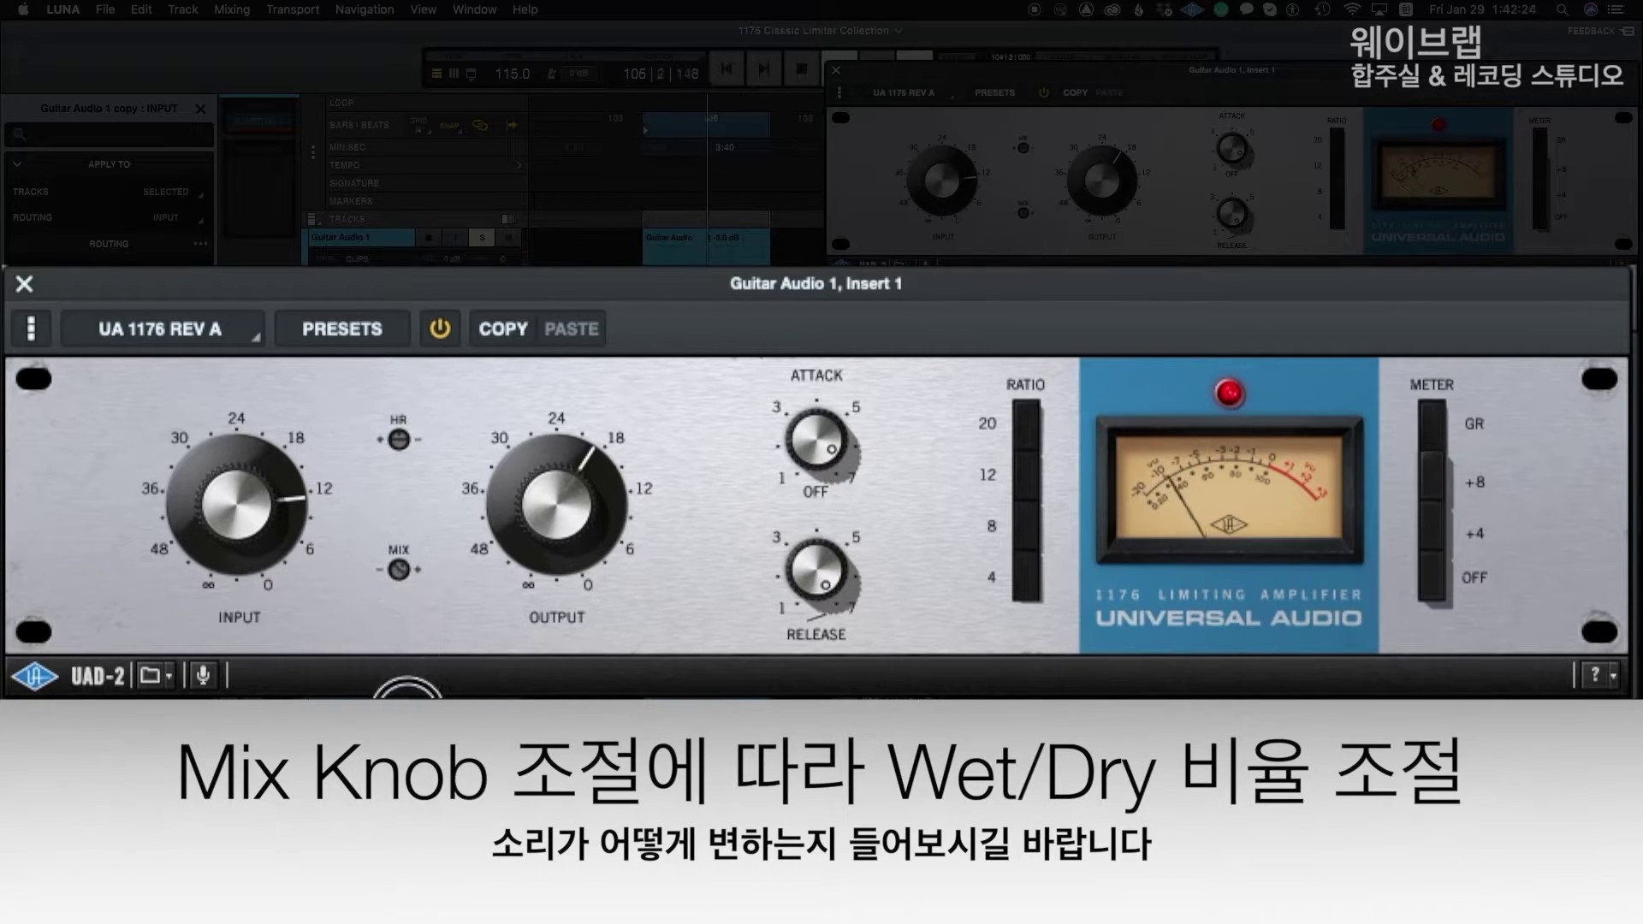
pyautogui.moveTo(1029, 214); pyautogui.dragTo(1028, 267)
pyautogui.moveTo(399, 569); pyautogui.dragTo(402, 710)
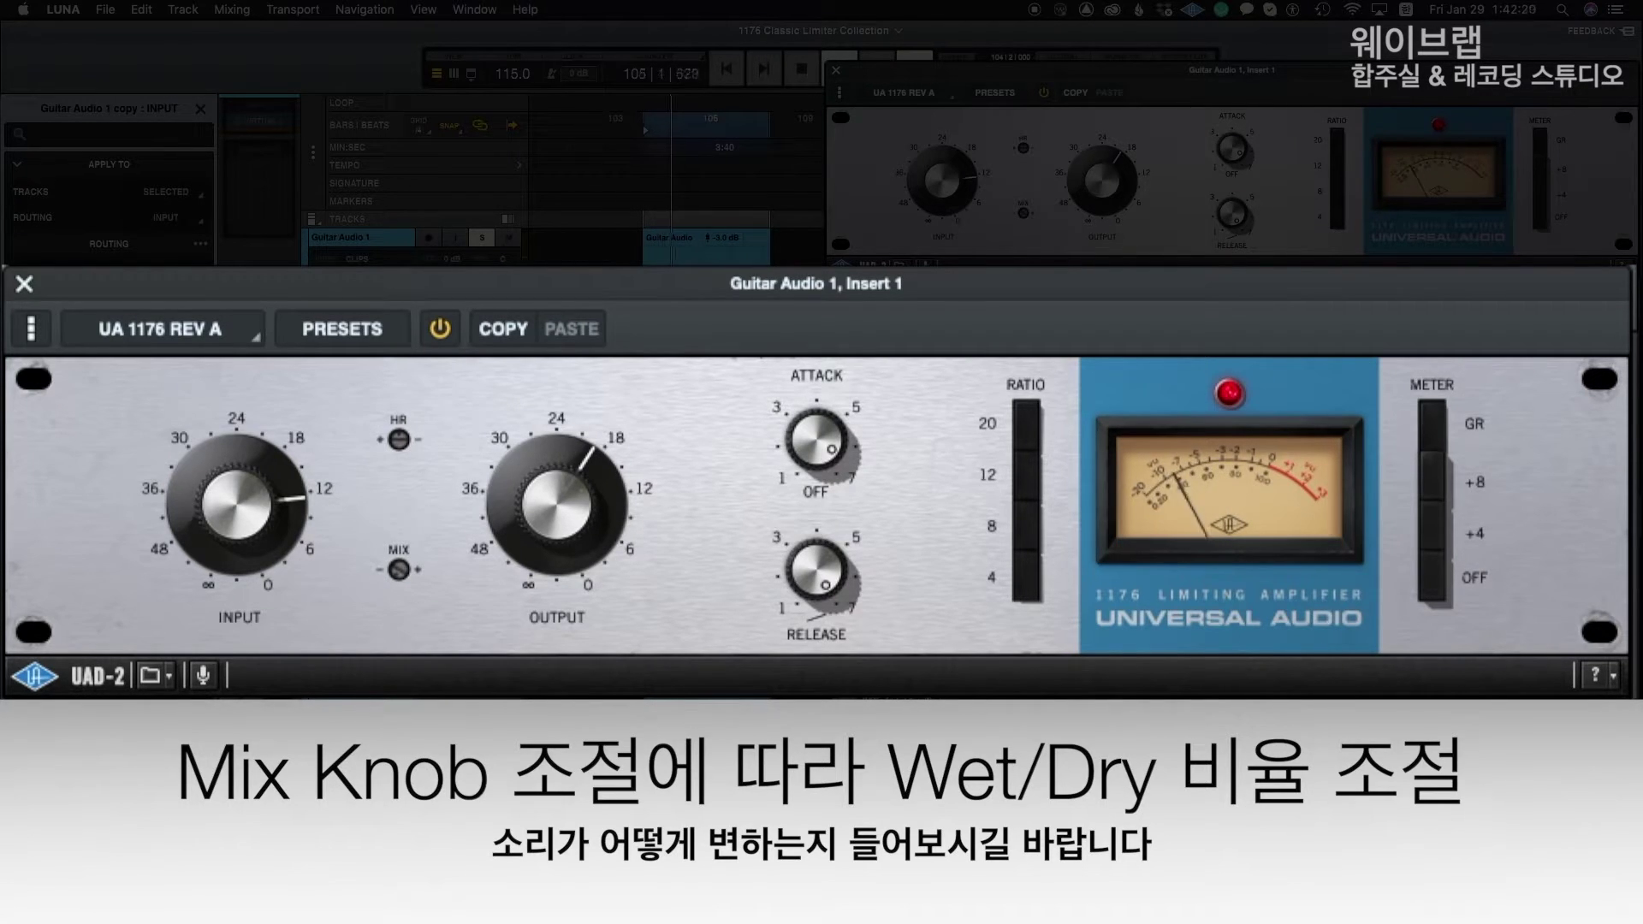
pyautogui.moveTo(404, 590); pyautogui.dragTo(452, 308)
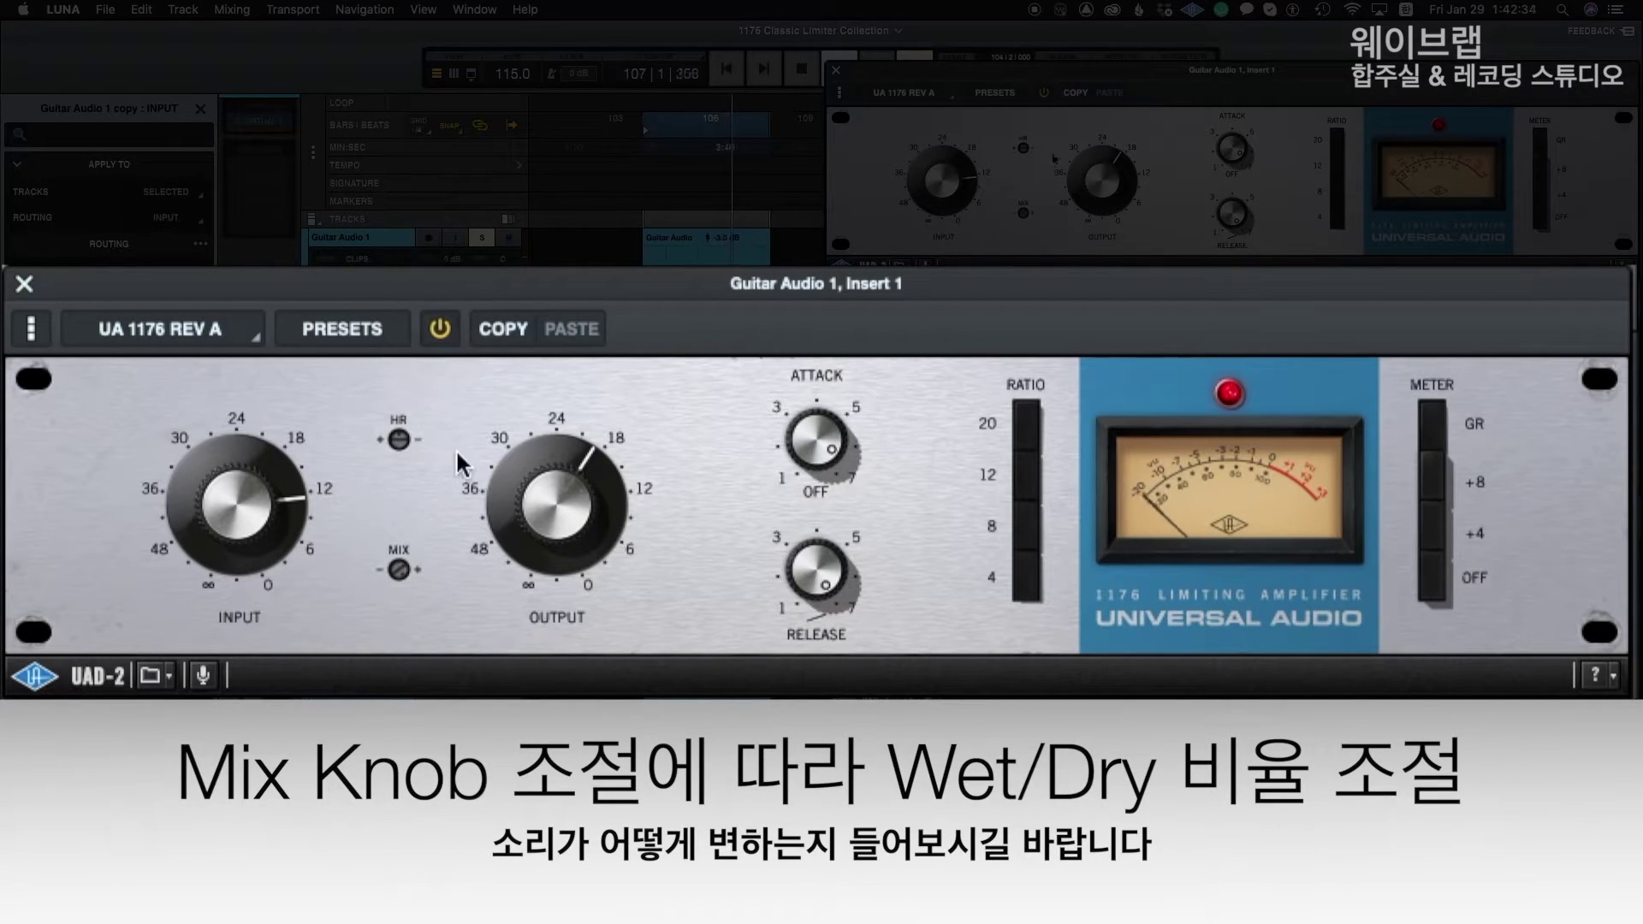
pyautogui.click(405, 561)
pyautogui.moveTo(406, 560); pyautogui.dragTo(412, 512)
pyautogui.click(397, 563)
pyautogui.moveTo(470, 513); pyautogui.dragTo(562, 417)
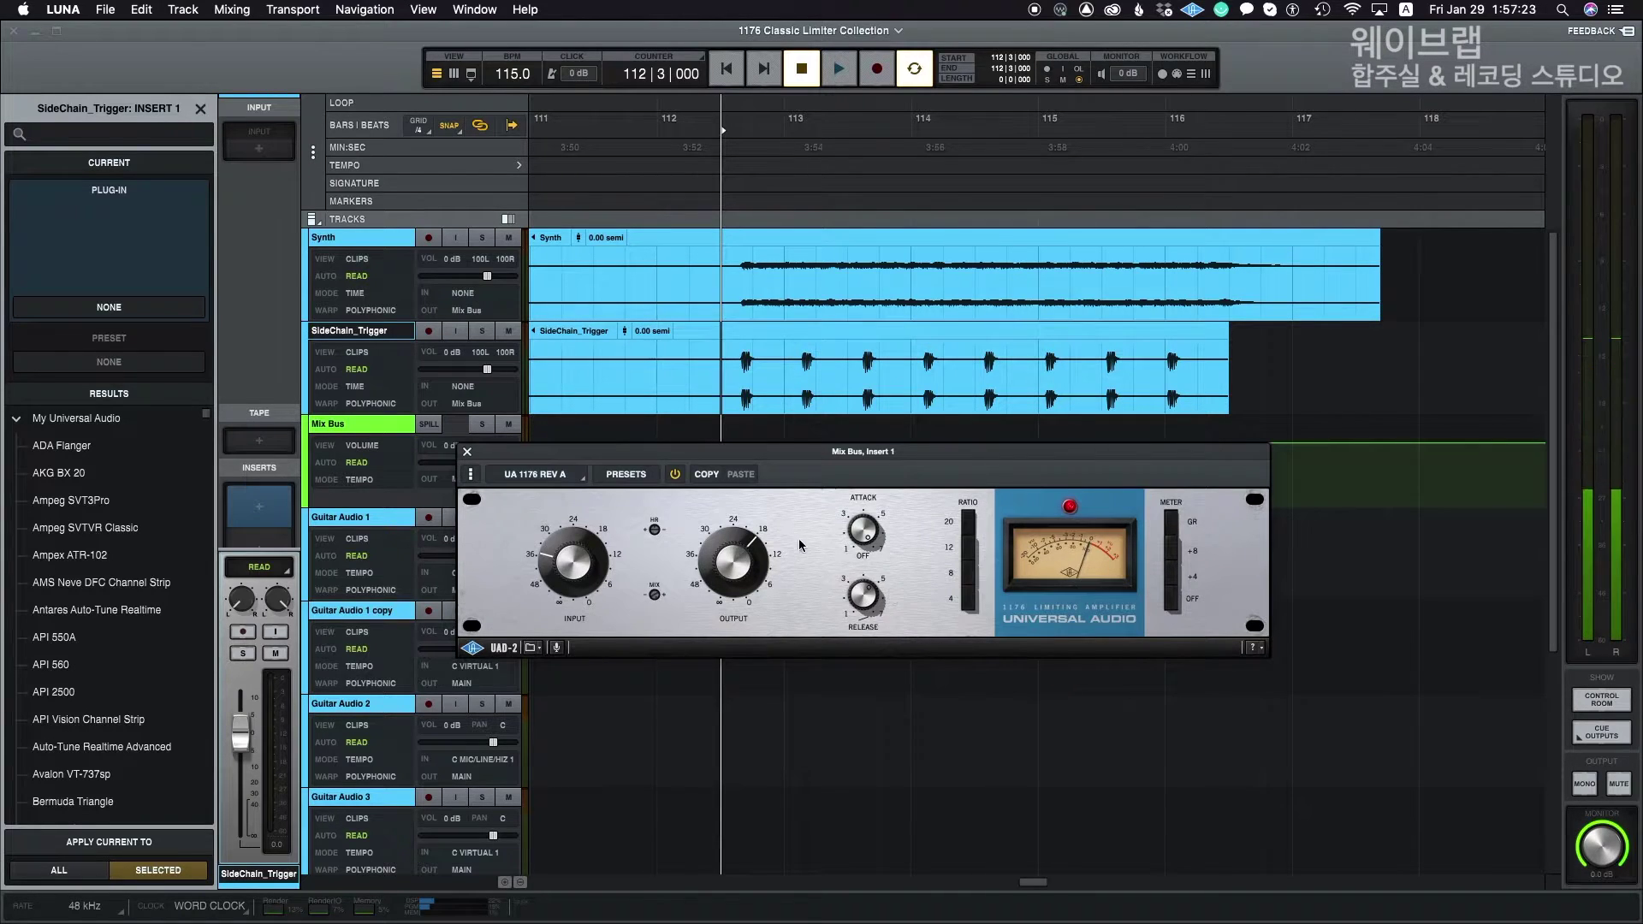
# - Play the Synth and SideChain_Trigger tracks through the Mix Bus UA 1176 Rev A, comparing it active and bypassed
pyautogui.press('space')
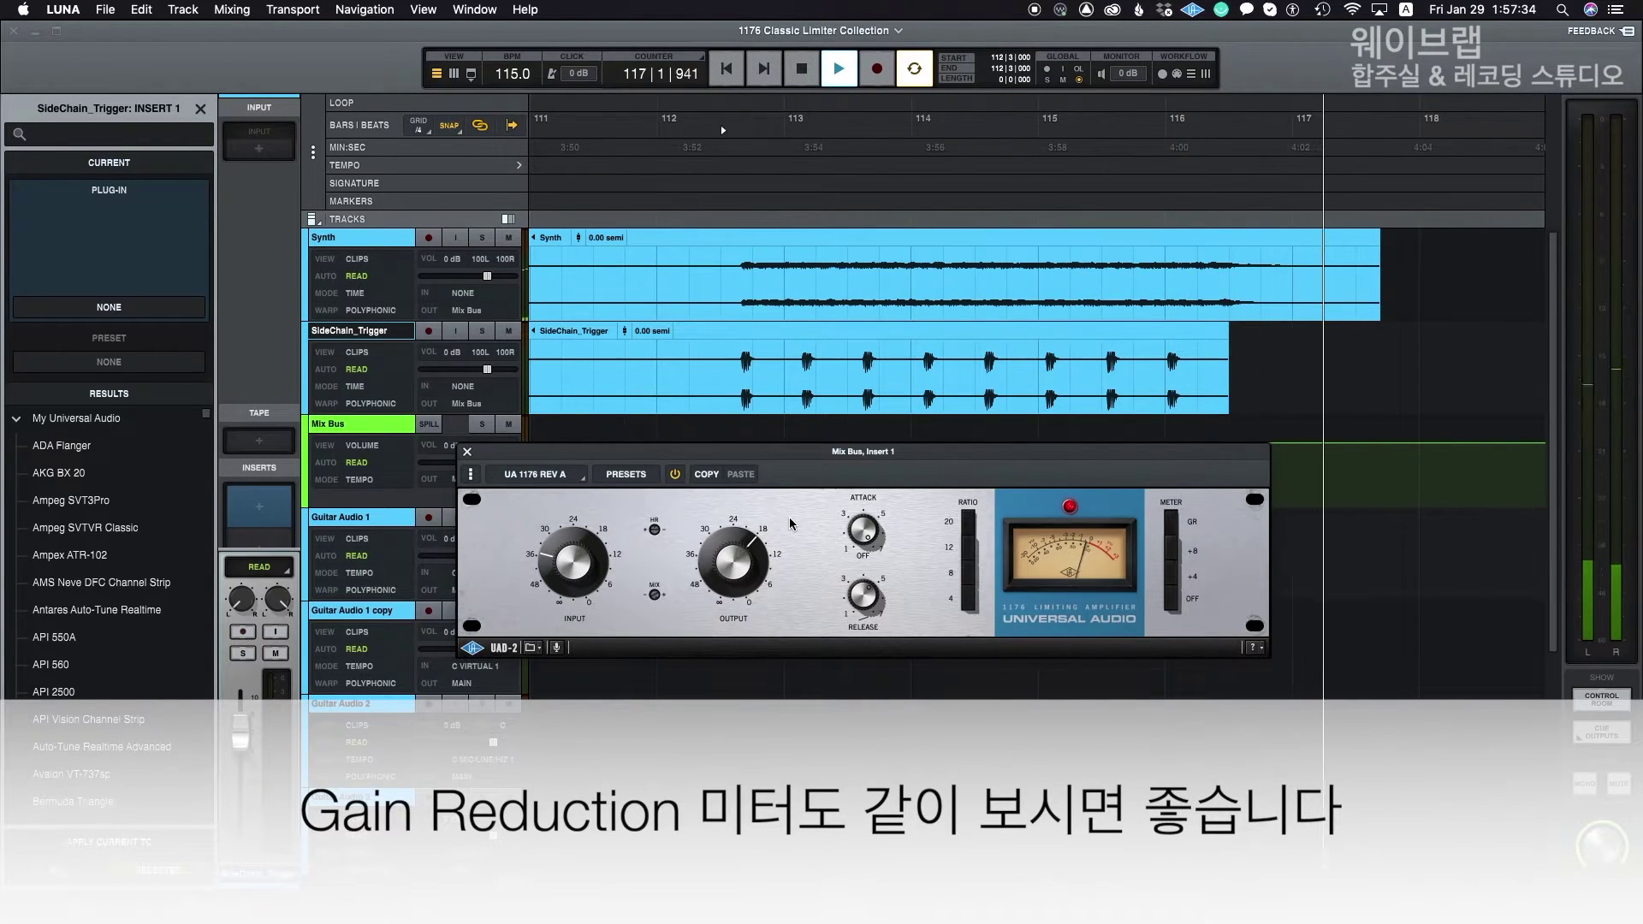
pyautogui.press('space')
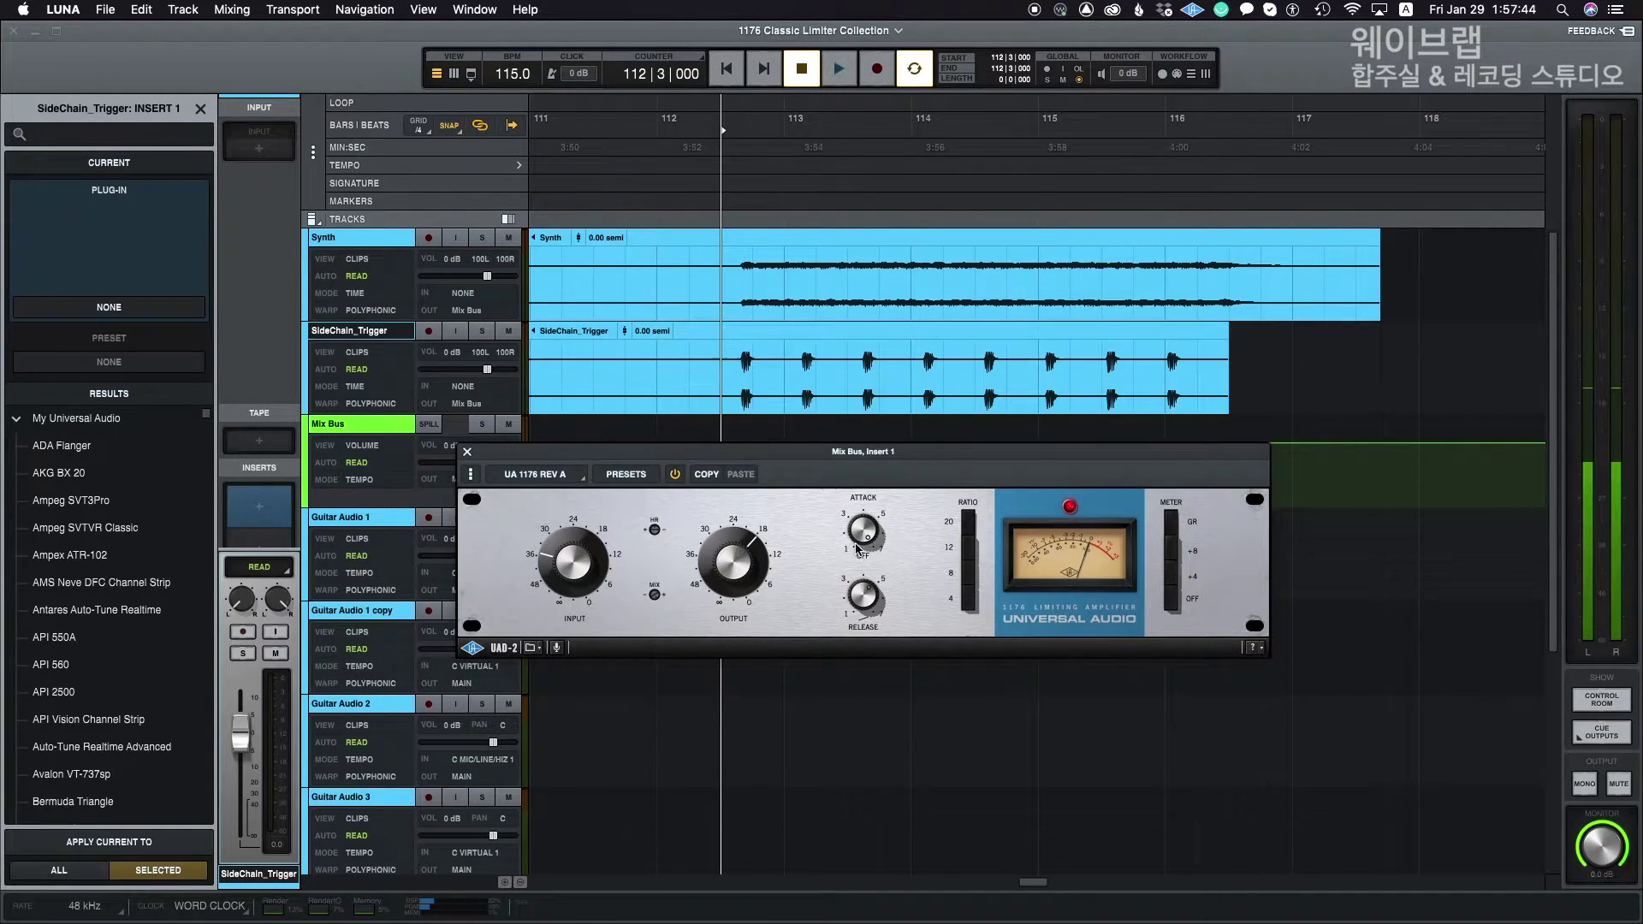
pyautogui.click(675, 475)
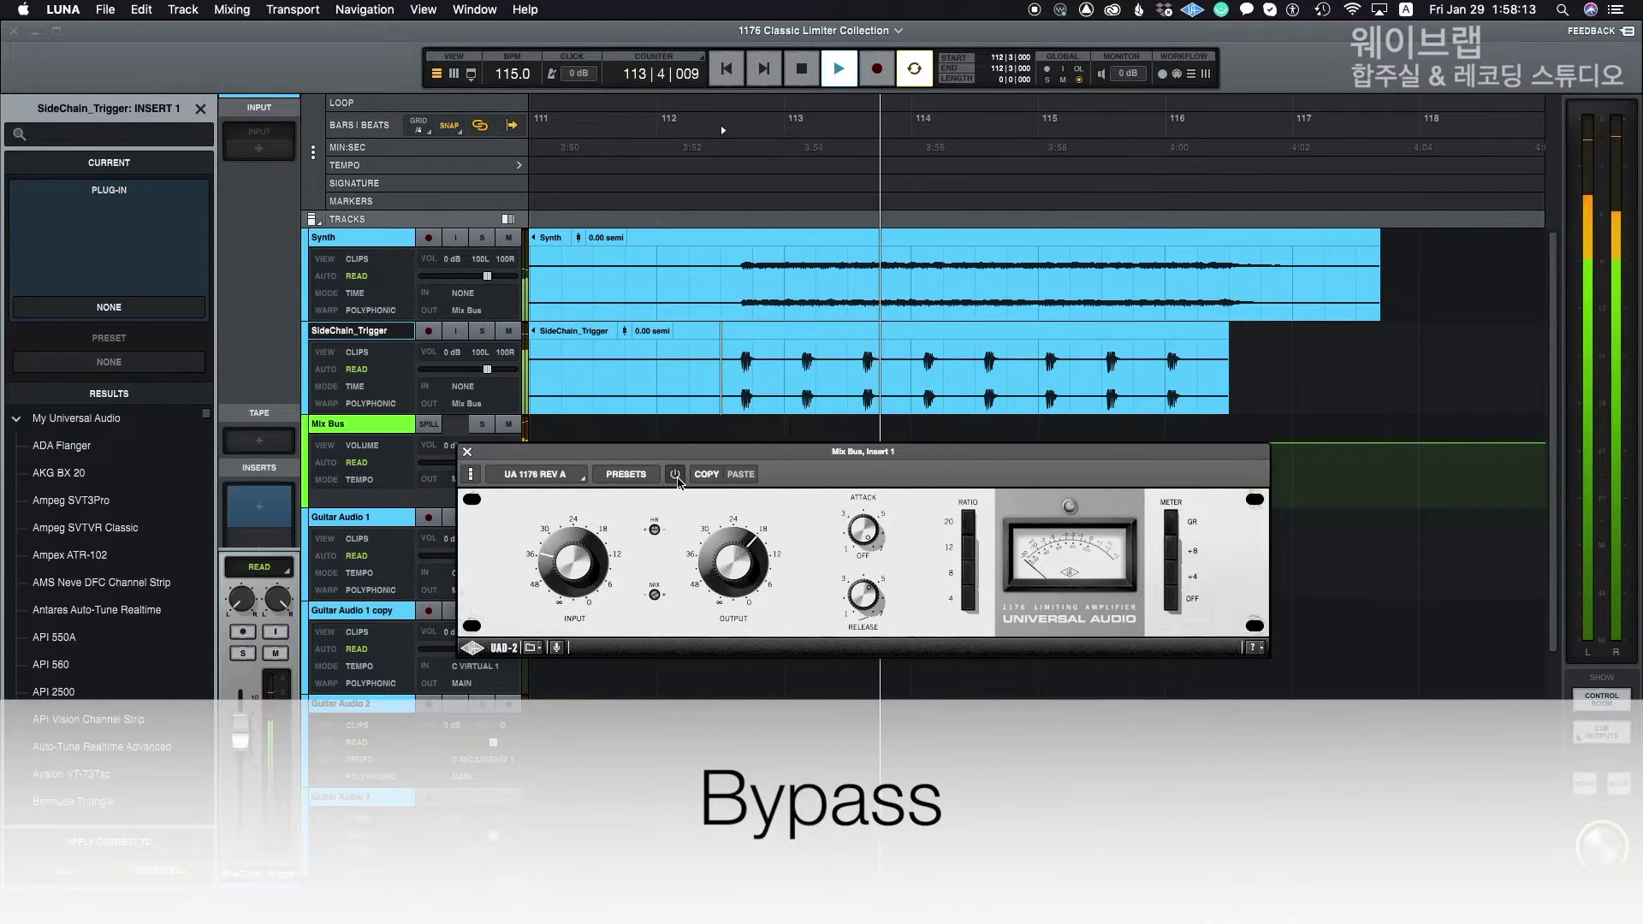
pyautogui.click(675, 476)
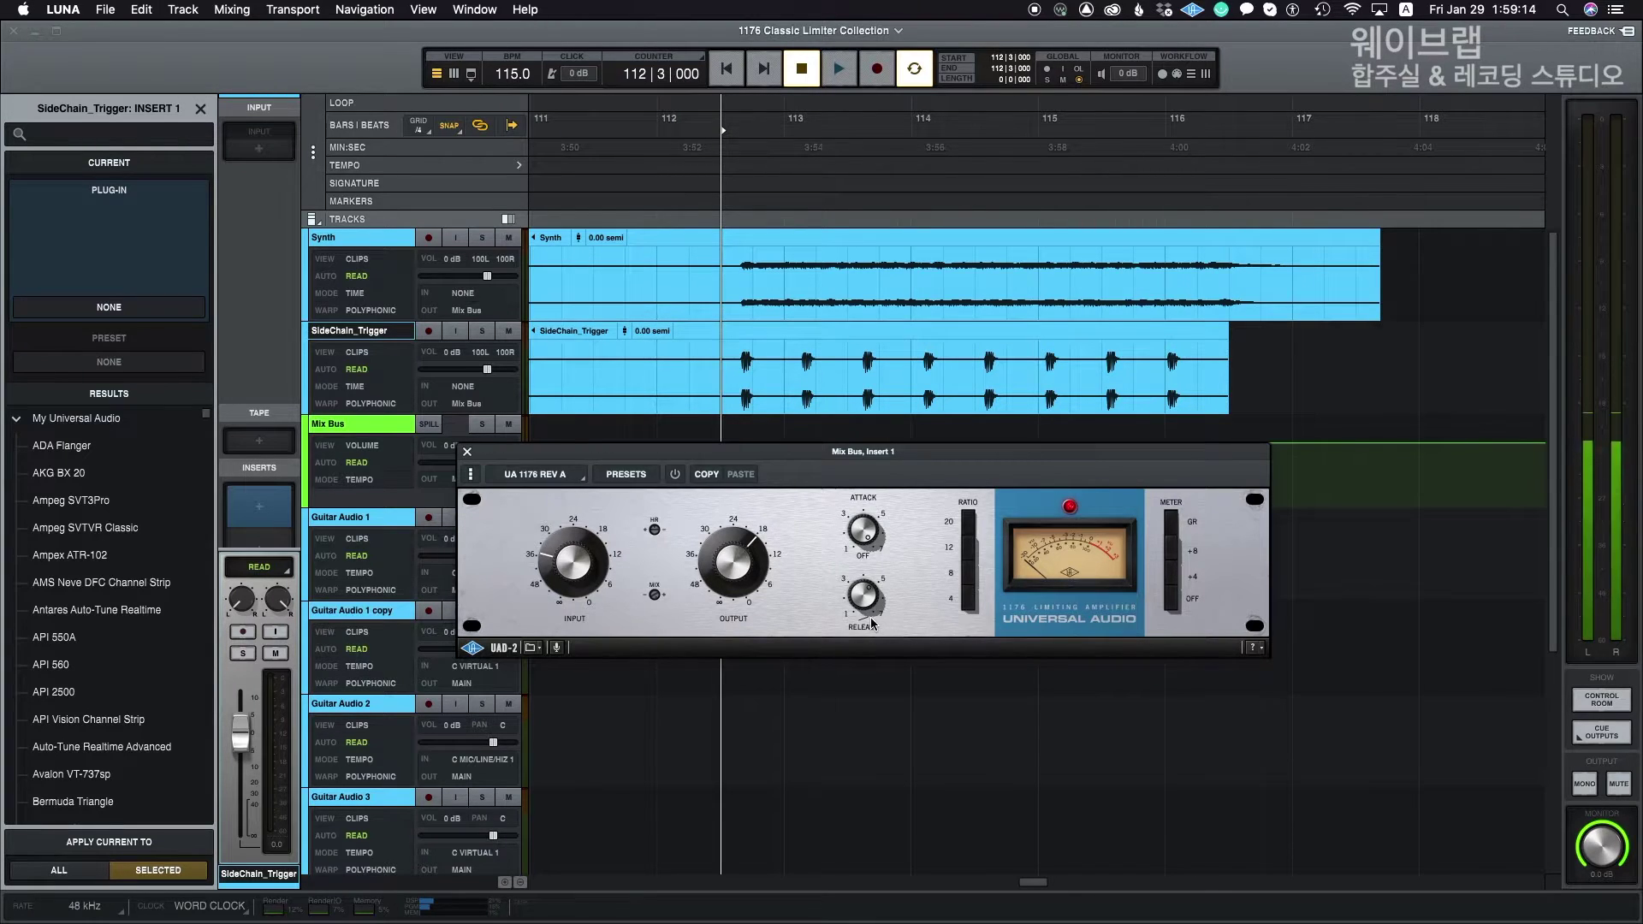
# - Adjust the release on the Mix Bus UA 1176 Rev A and play back the sidechain pumping effect
pyautogui.scroll(-3, 867, 625)
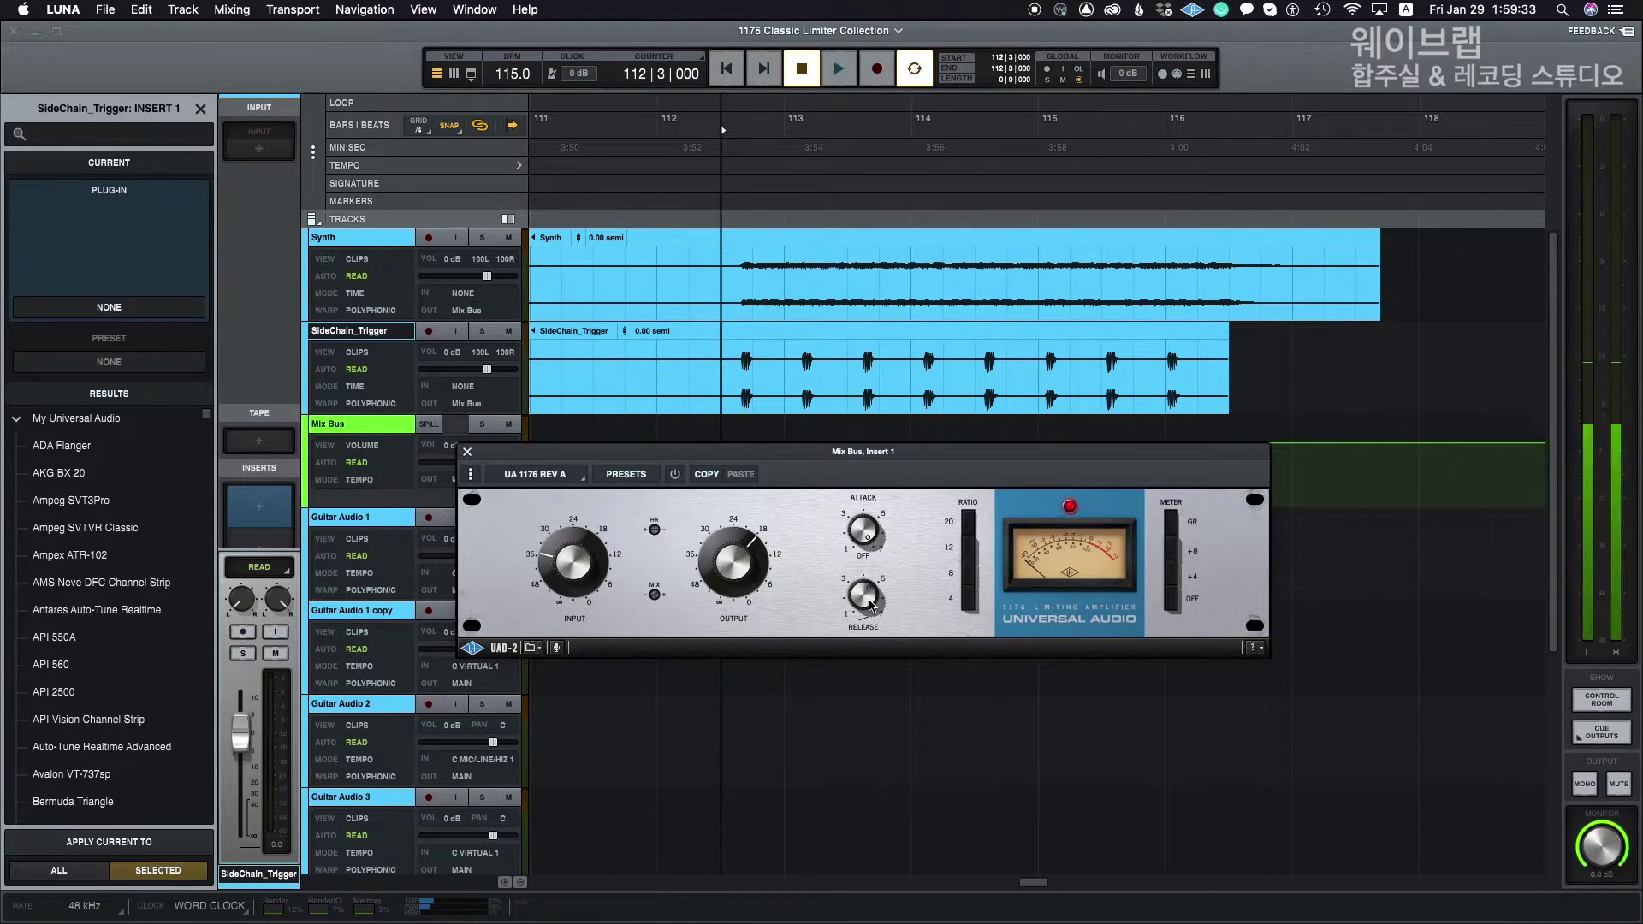
pyautogui.scroll(-1, 870, 605)
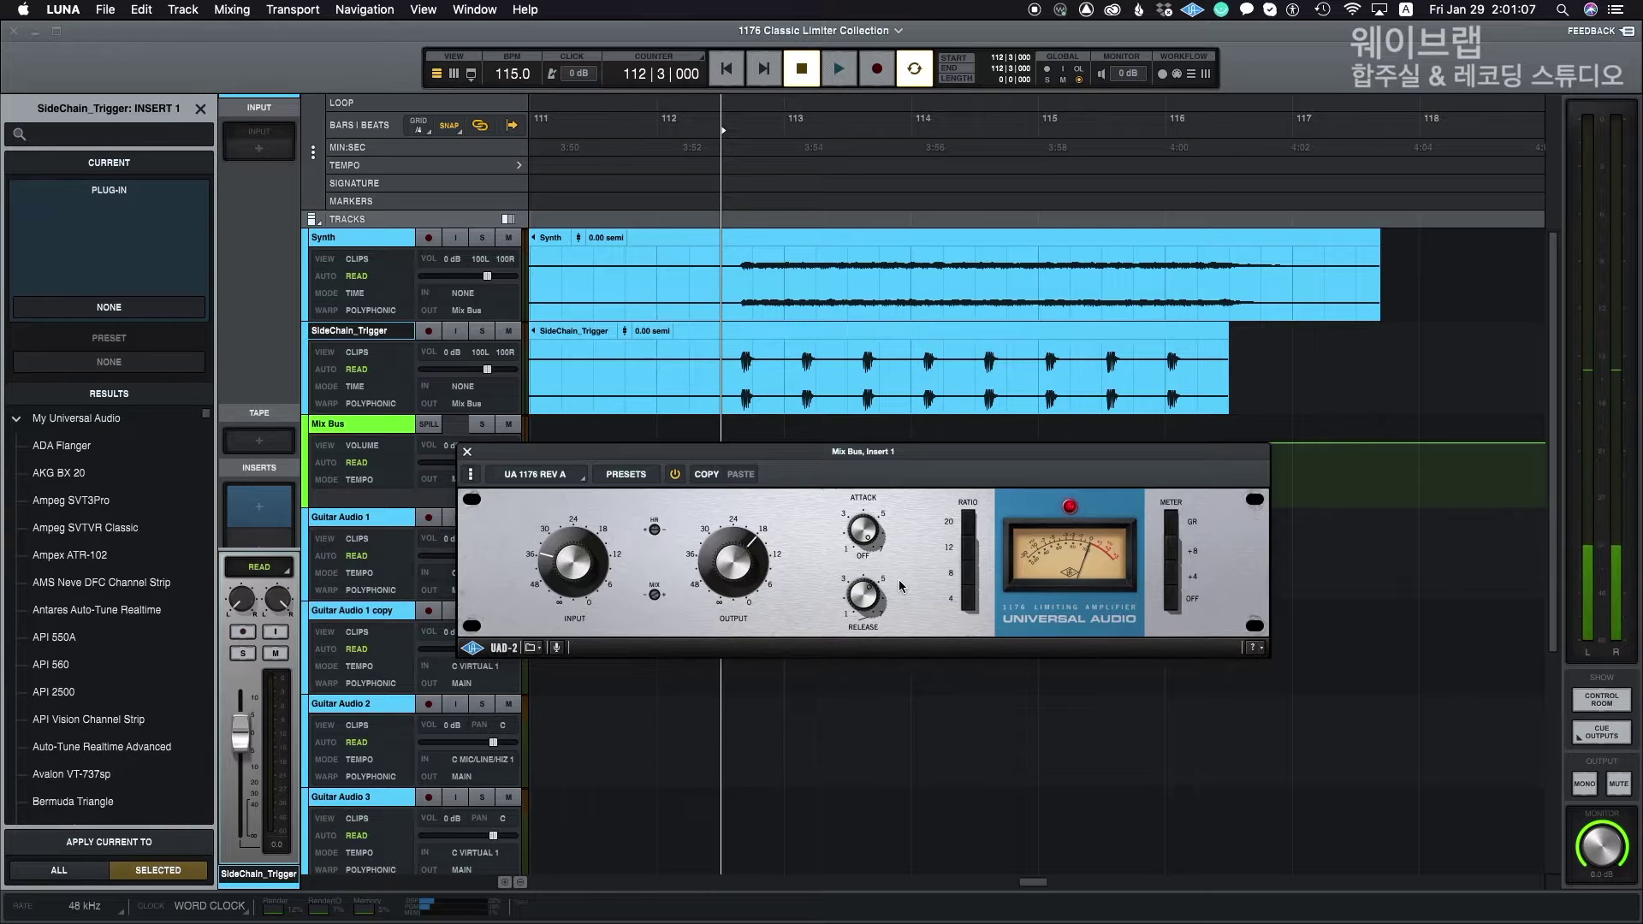
pyautogui.press('space')
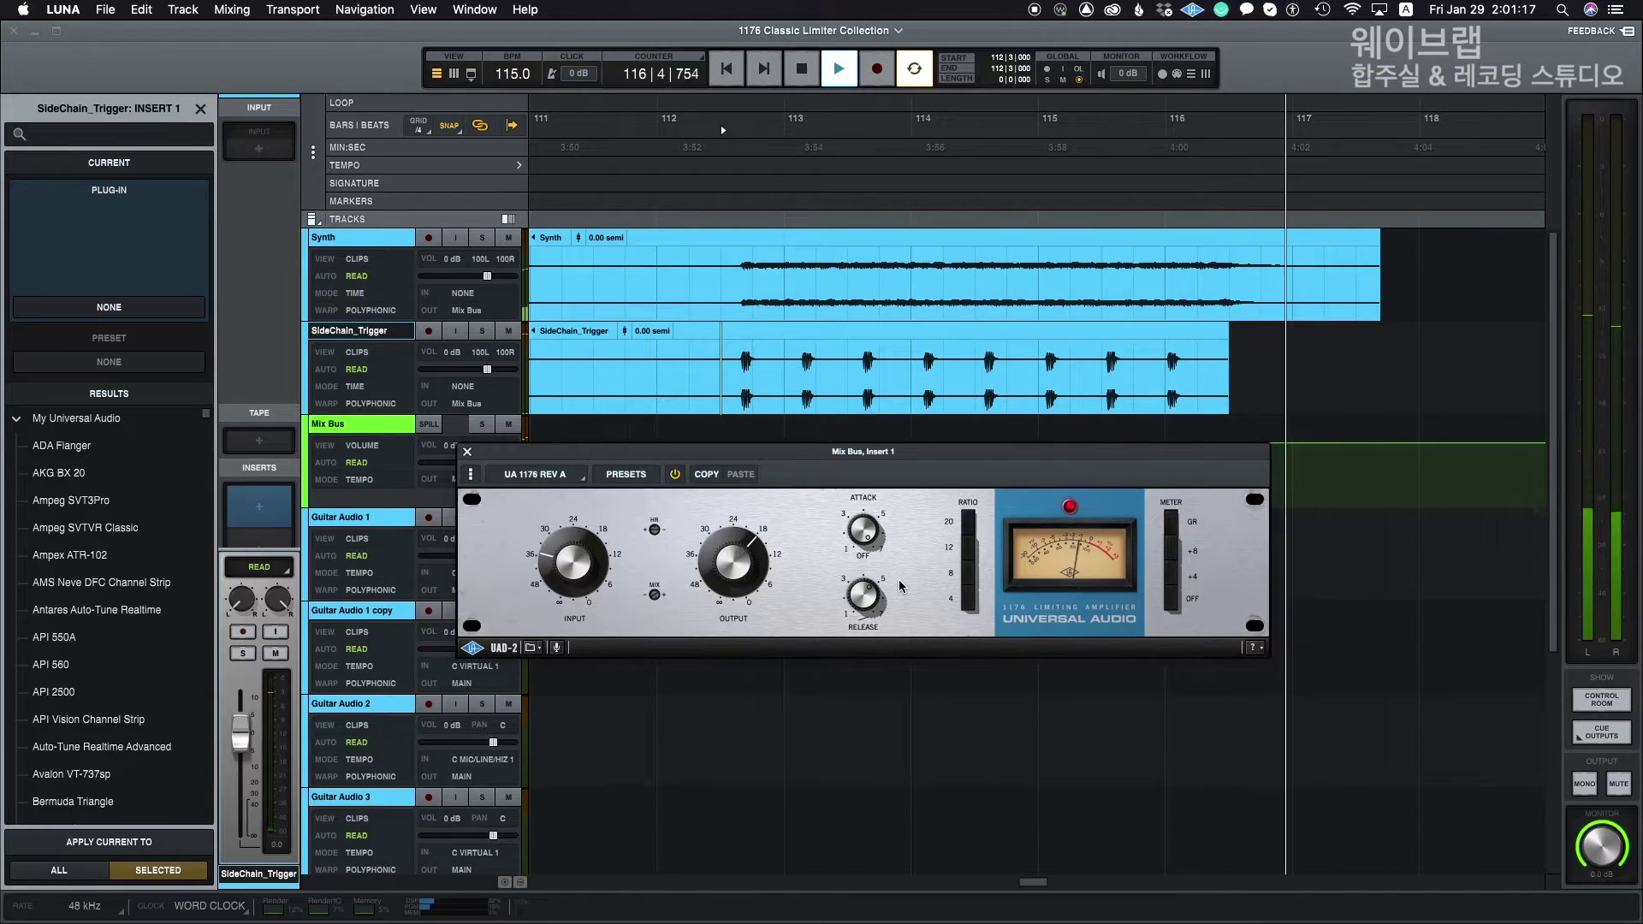
pyautogui.press('space')
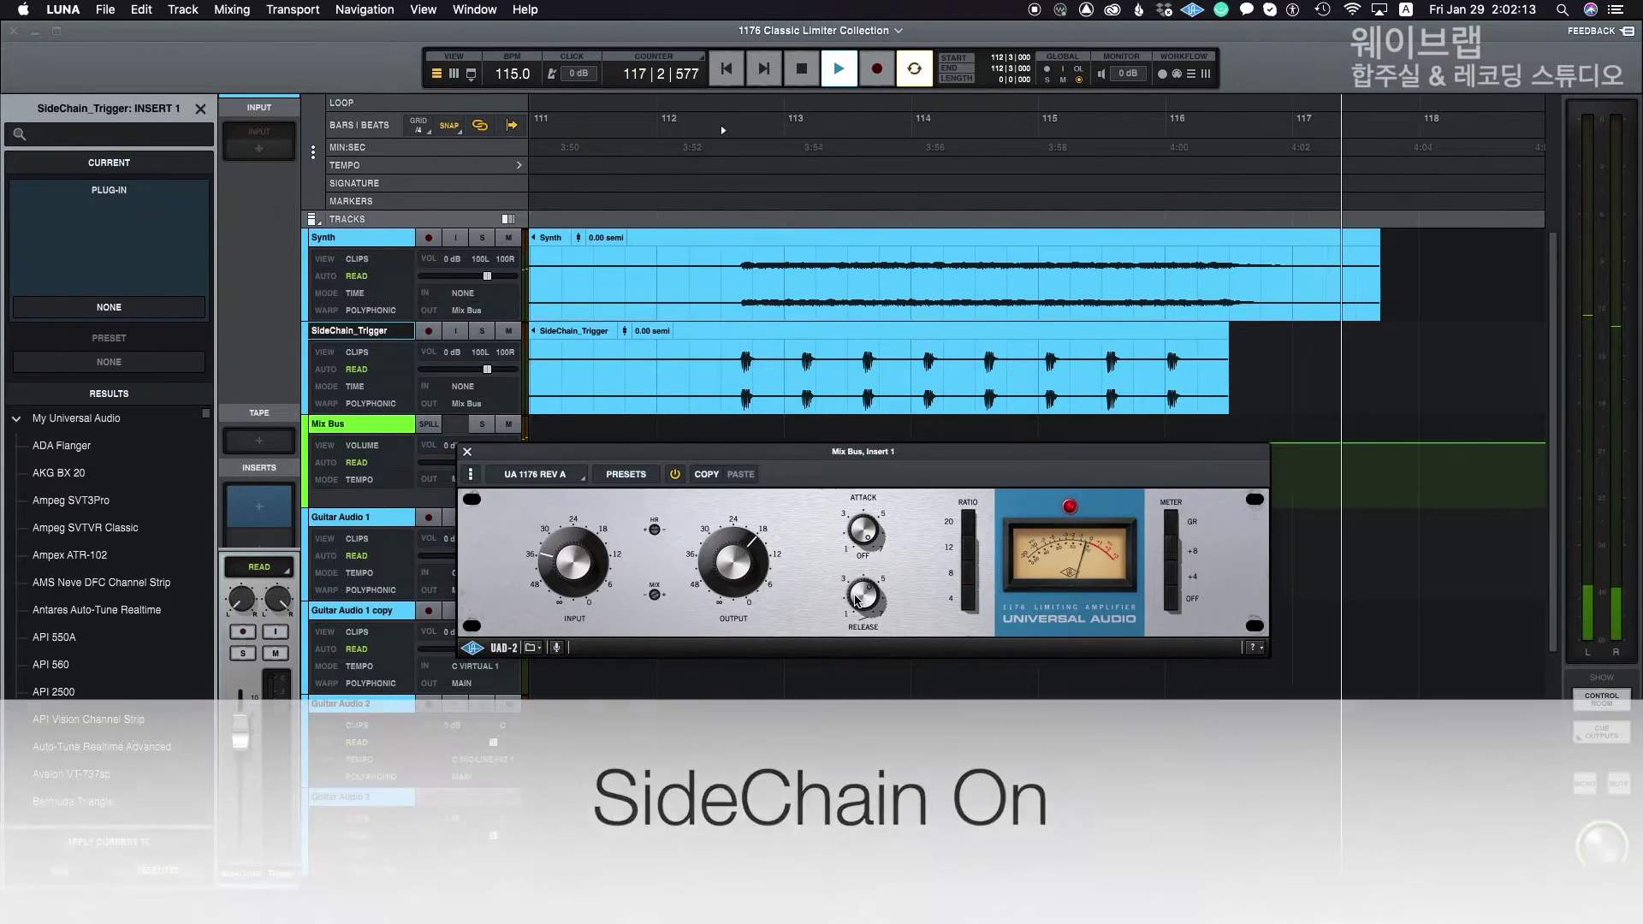
pyautogui.press('space')
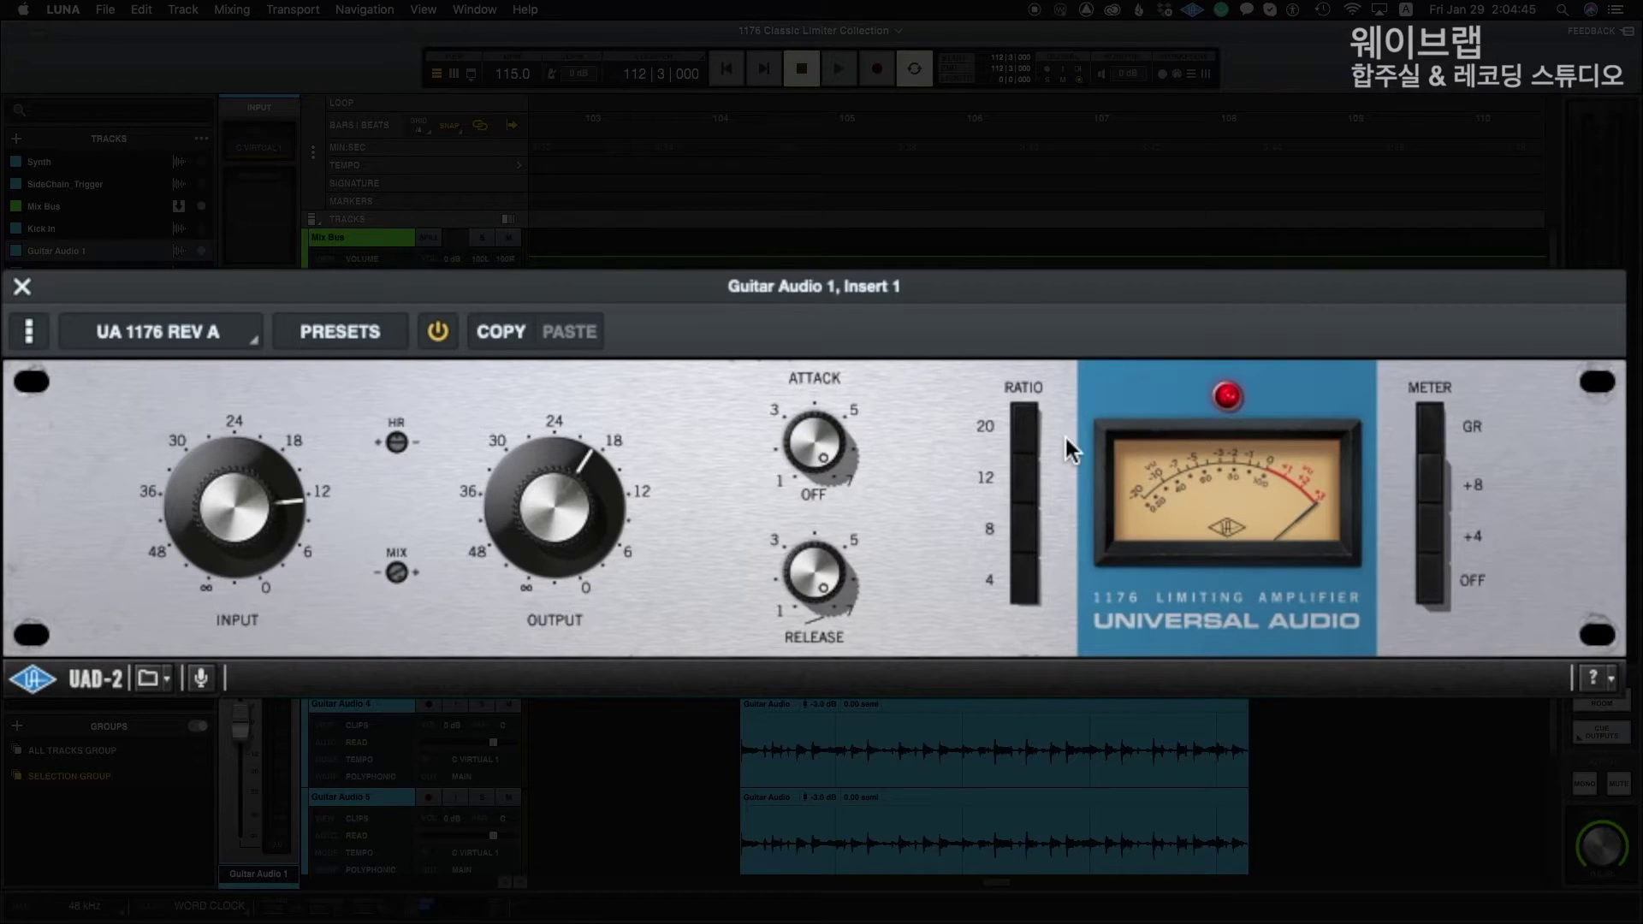
# - Switch the ratio on Guitar Audio 1's UA 1176 Rev A to 12, 8 and finally 4
pyautogui.click(1031, 481)
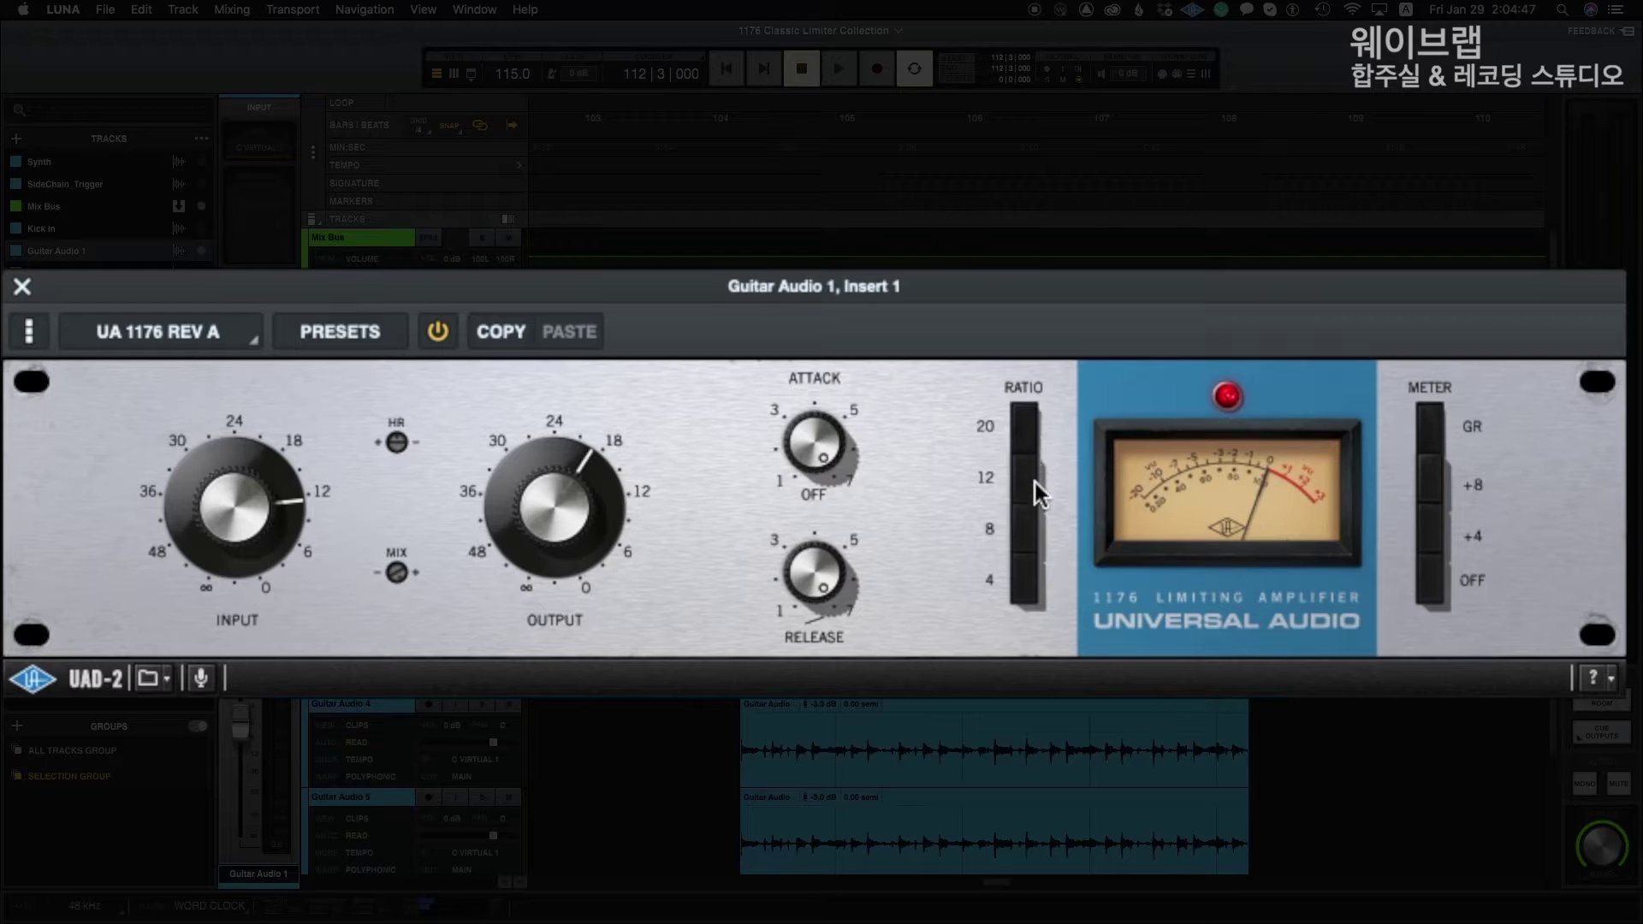
pyautogui.click(1030, 534)
pyautogui.click(1030, 578)
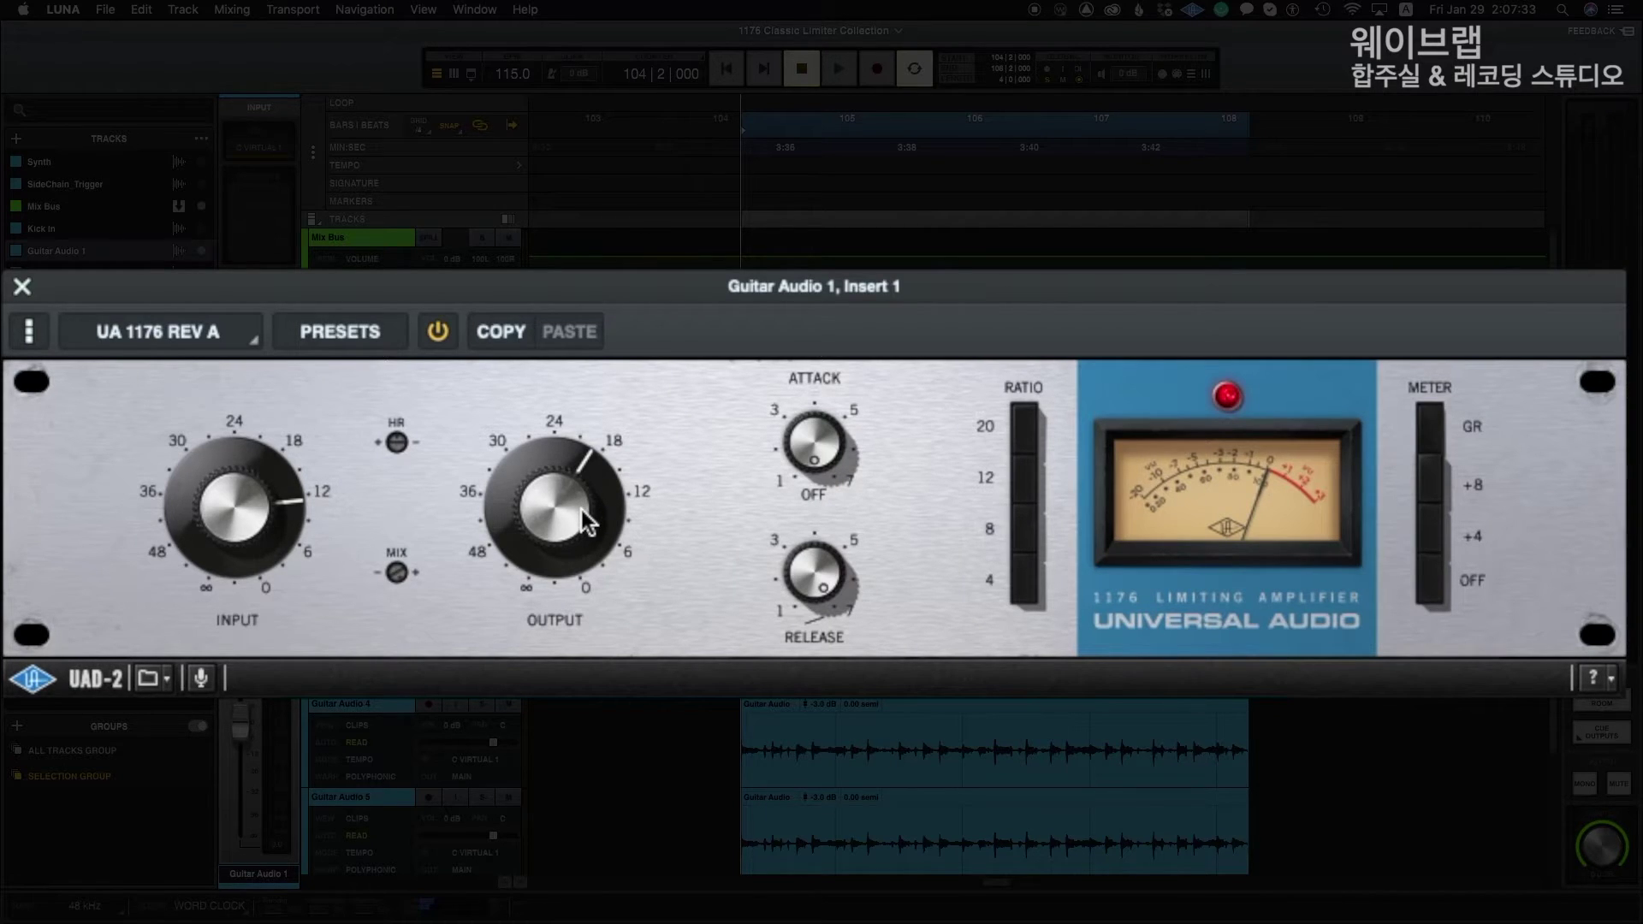
# - Play Guitar Audio 1 while rebalancing its UA 1176 Rev A, bringing the input near 0 and the output to about 36
pyautogui.moveTo(574, 487); pyautogui.dragTo(548, 553)
pyautogui.moveTo(253, 499)
pyautogui.mouseDown()
pyautogui.moveTo(238, 590)
pyautogui.moveTo(225, 506)
pyautogui.mouseUp()
pyautogui.moveTo(556, 524); pyautogui.dragTo(560, 511)
pyautogui.press('space')
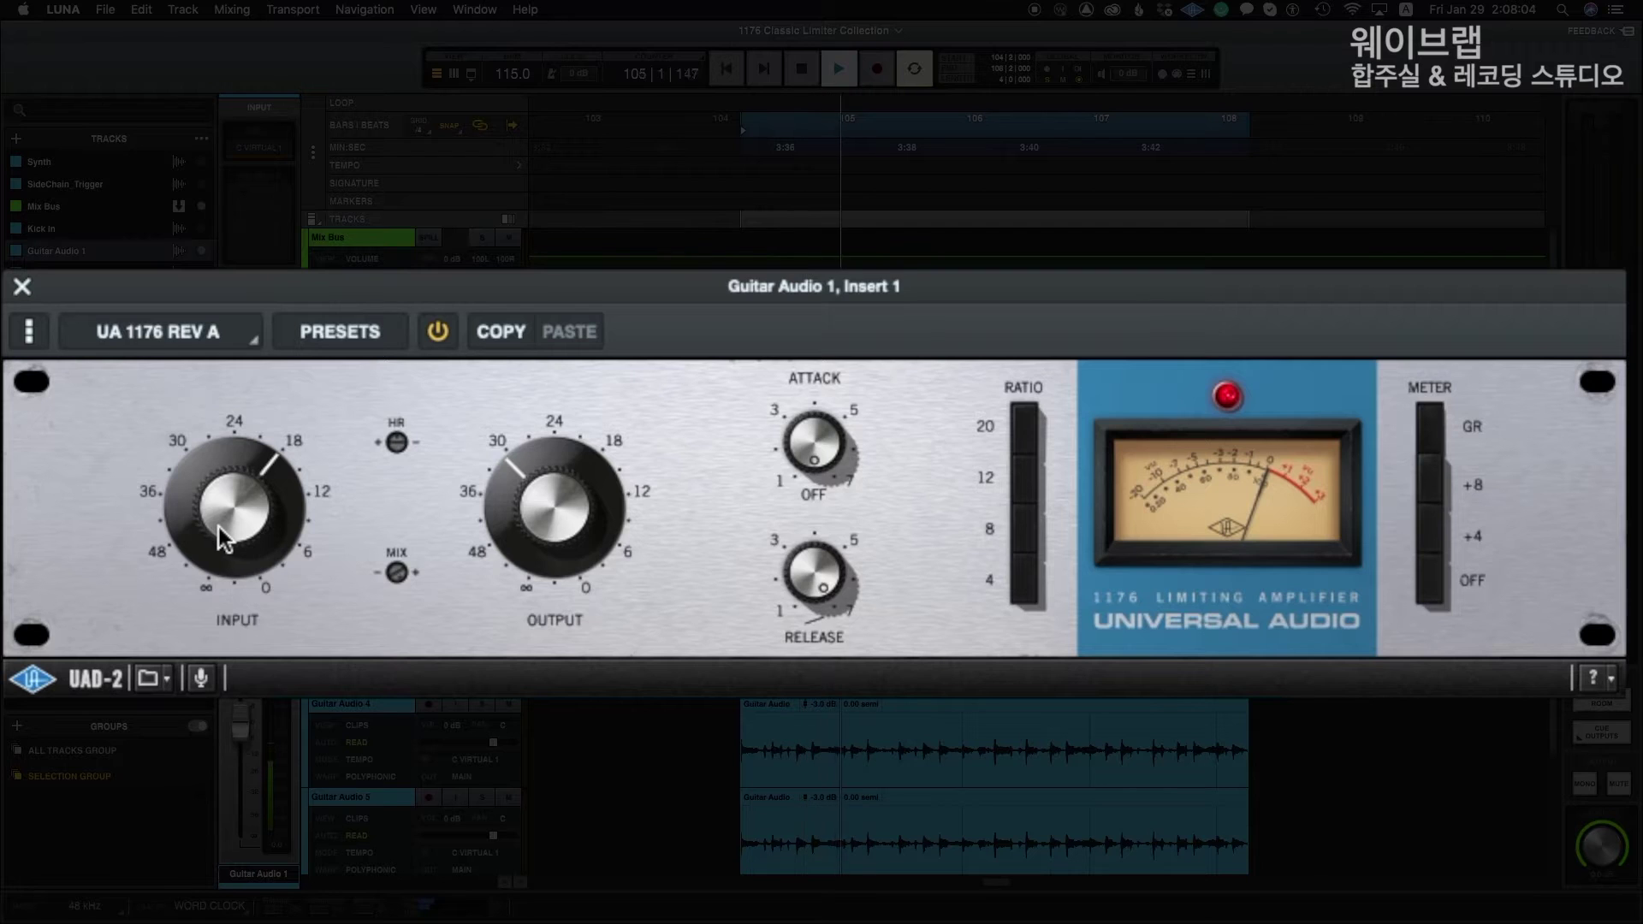
pyautogui.moveTo(223, 534); pyautogui.dragTo(261, 485)
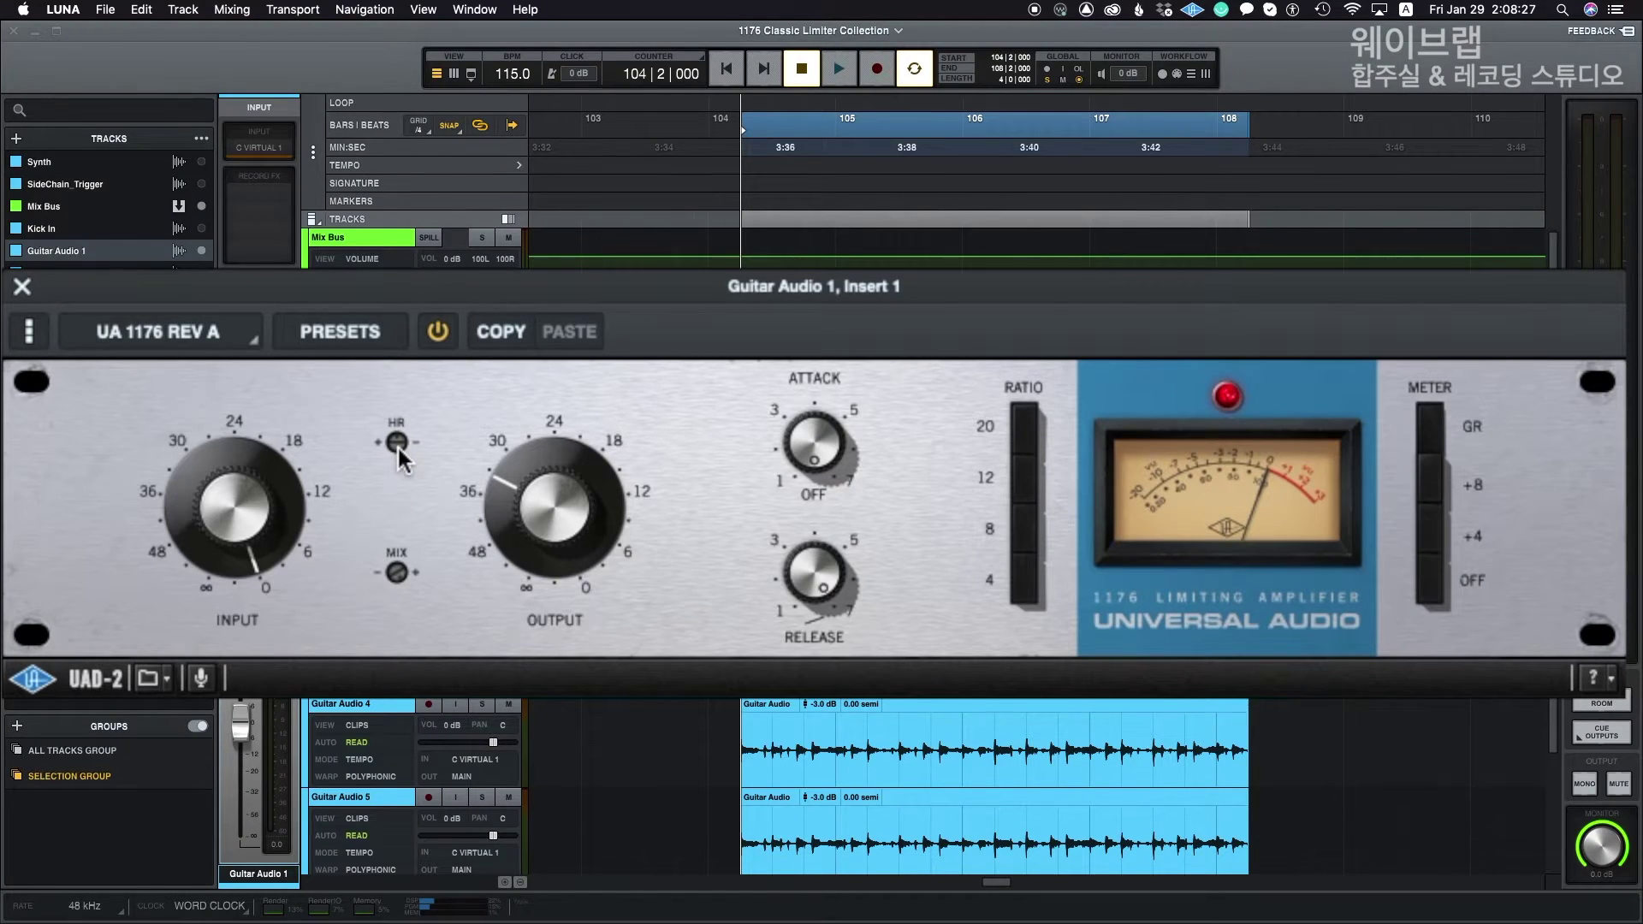
# - Try the headroom control on Guitar Audio 1's UA 1176 Rev A during playback and set the output to about 28
pyautogui.click(398, 449)
pyautogui.press('space')
pyautogui.moveTo(242, 554); pyautogui.dragTo(305, 398)
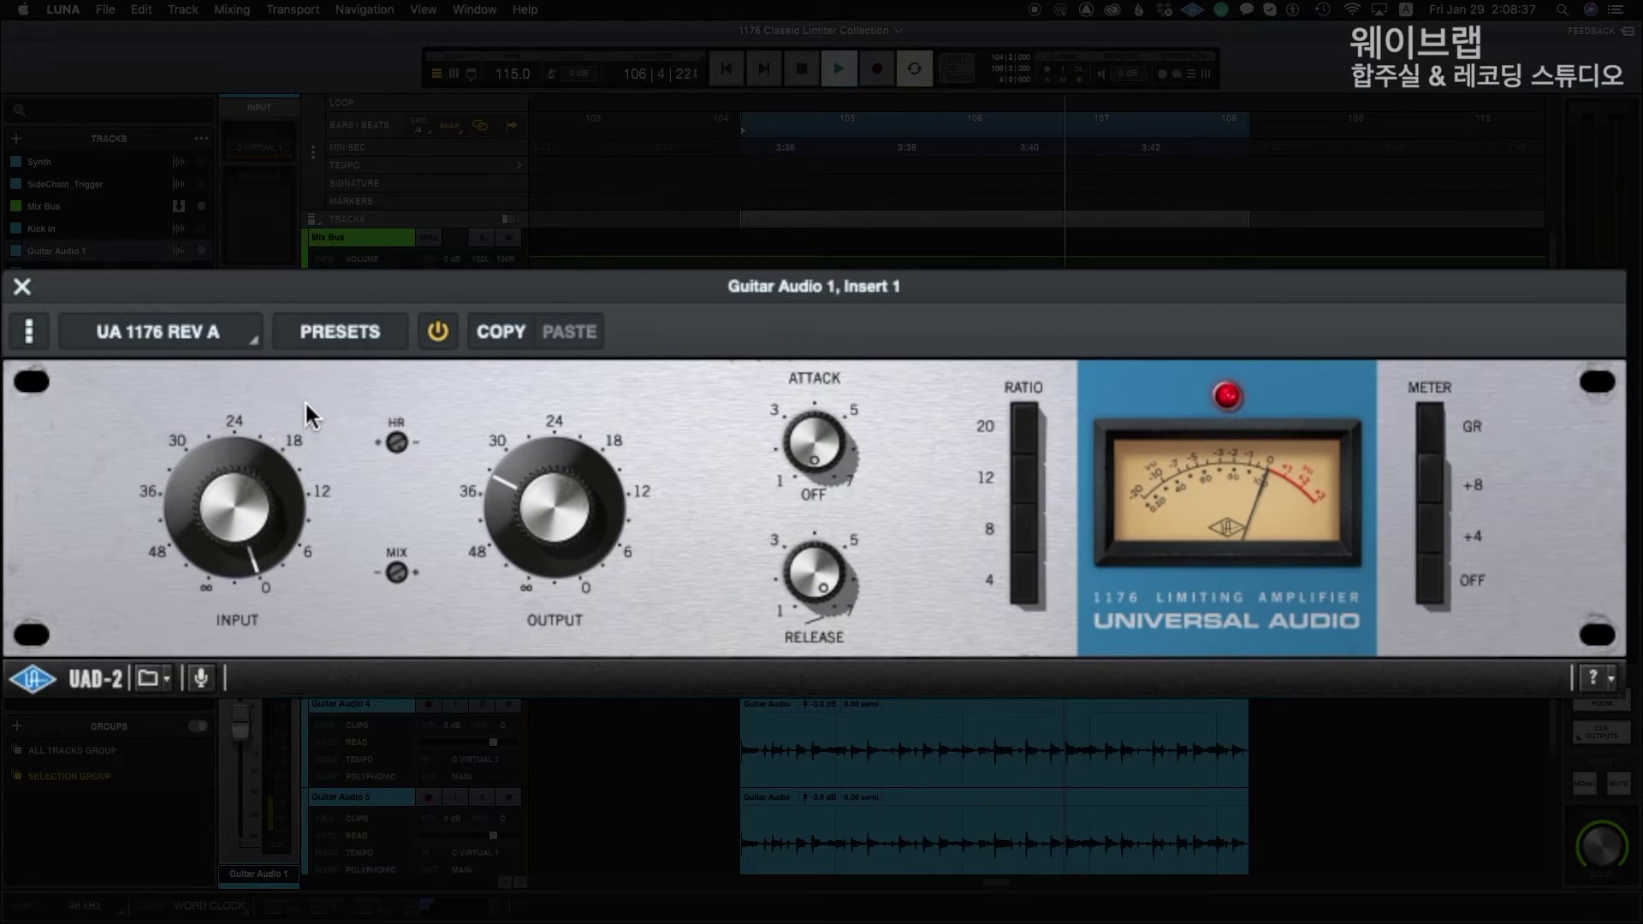
pyautogui.moveTo(522, 498); pyautogui.dragTo(542, 492)
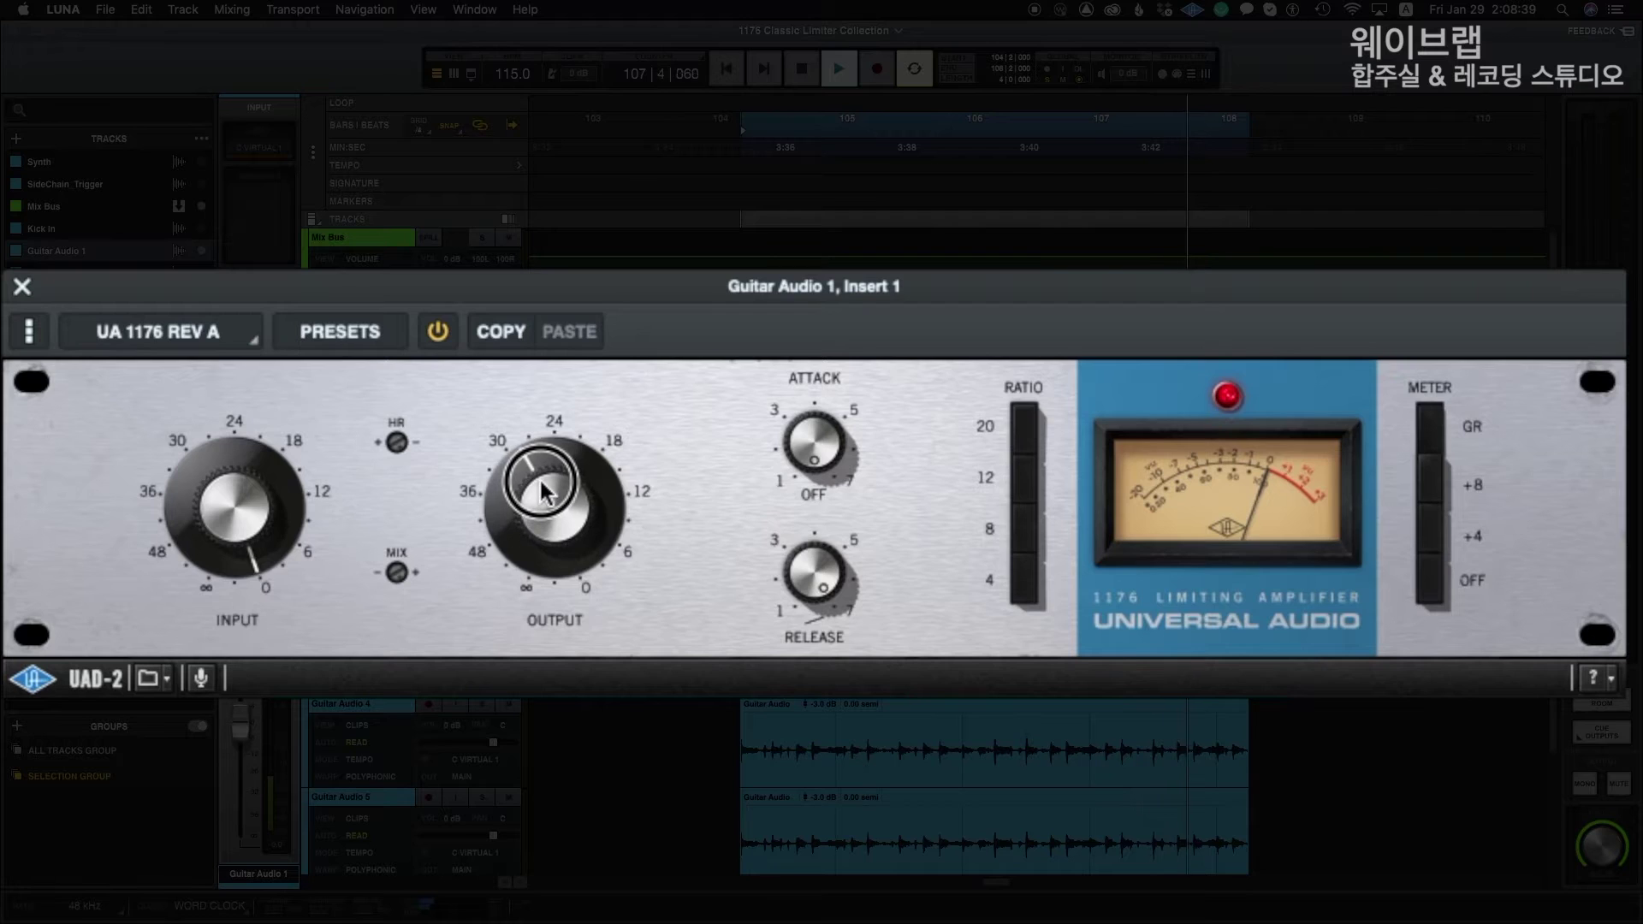
pyautogui.moveTo(254, 486); pyautogui.dragTo(288, 569)
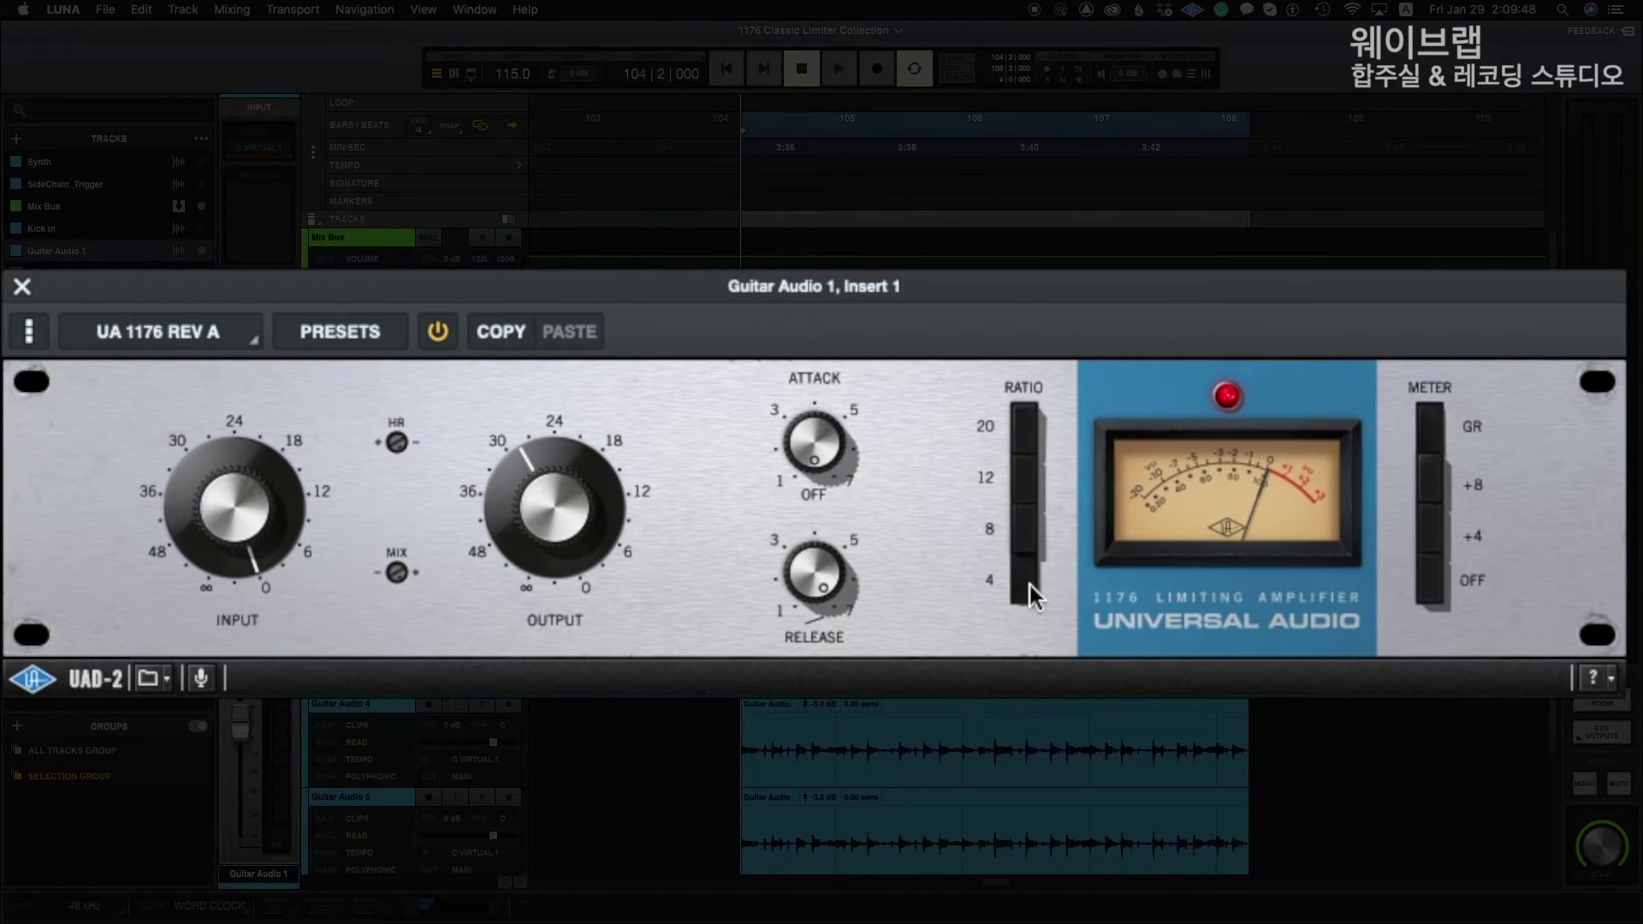
# - Try the 8, 12 and 20 ratio buttons on Guitar Audio 1's UA 1176 Rev A, including multi-button combinations
pyautogui.click(1029, 532)
pyautogui.click(1029, 481)
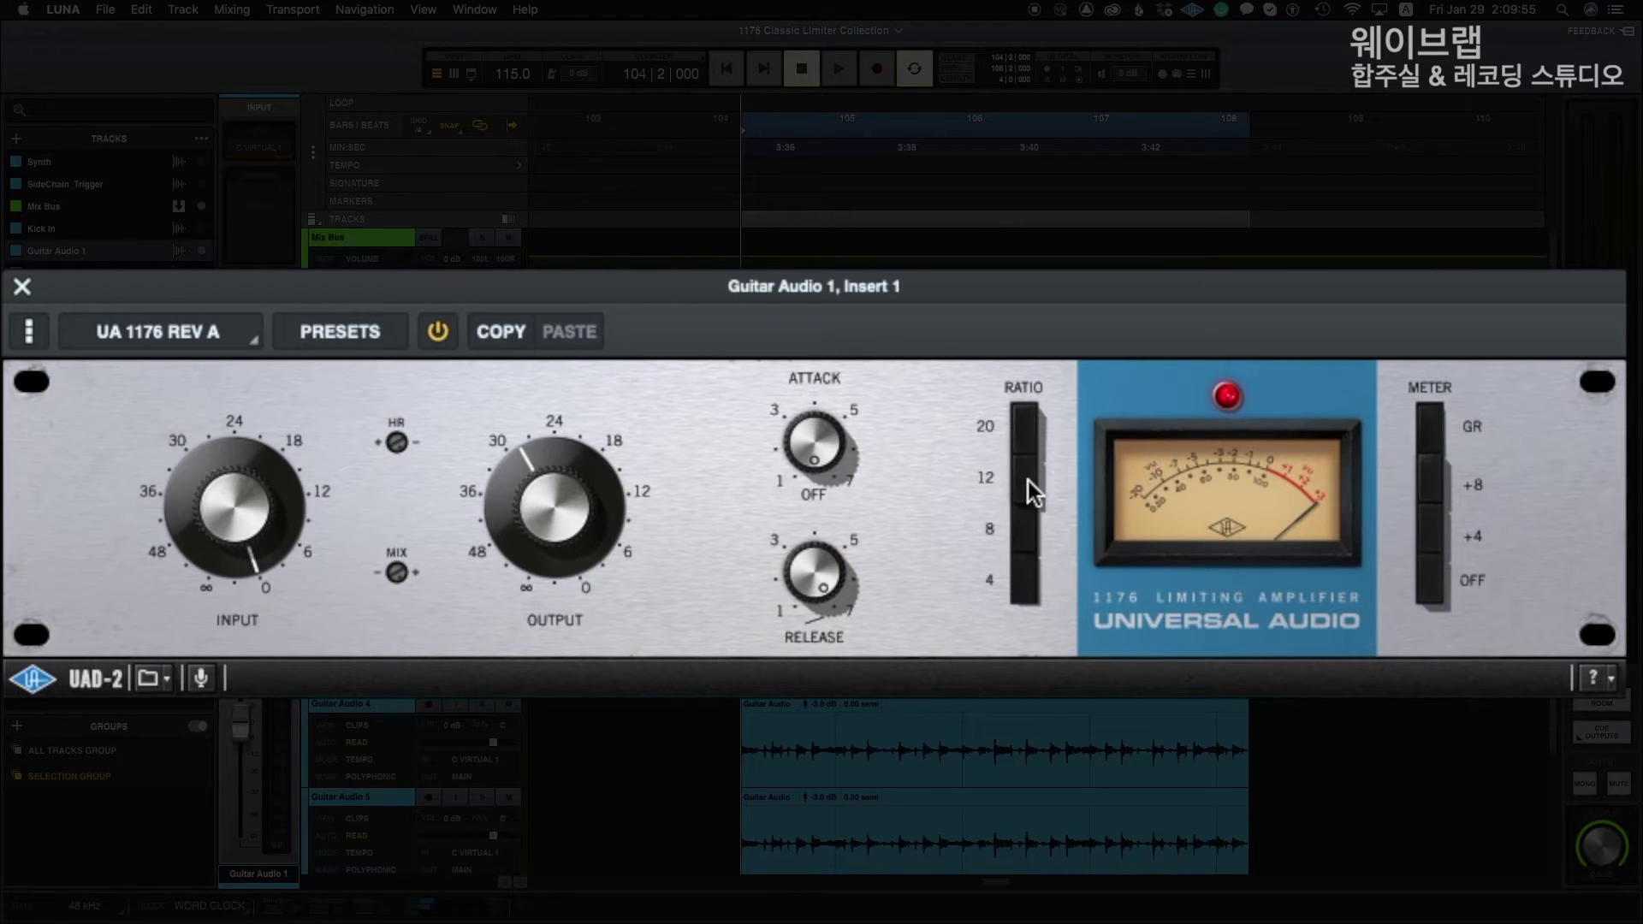
pyautogui.click(1029, 422)
pyautogui.click(1035, 544)
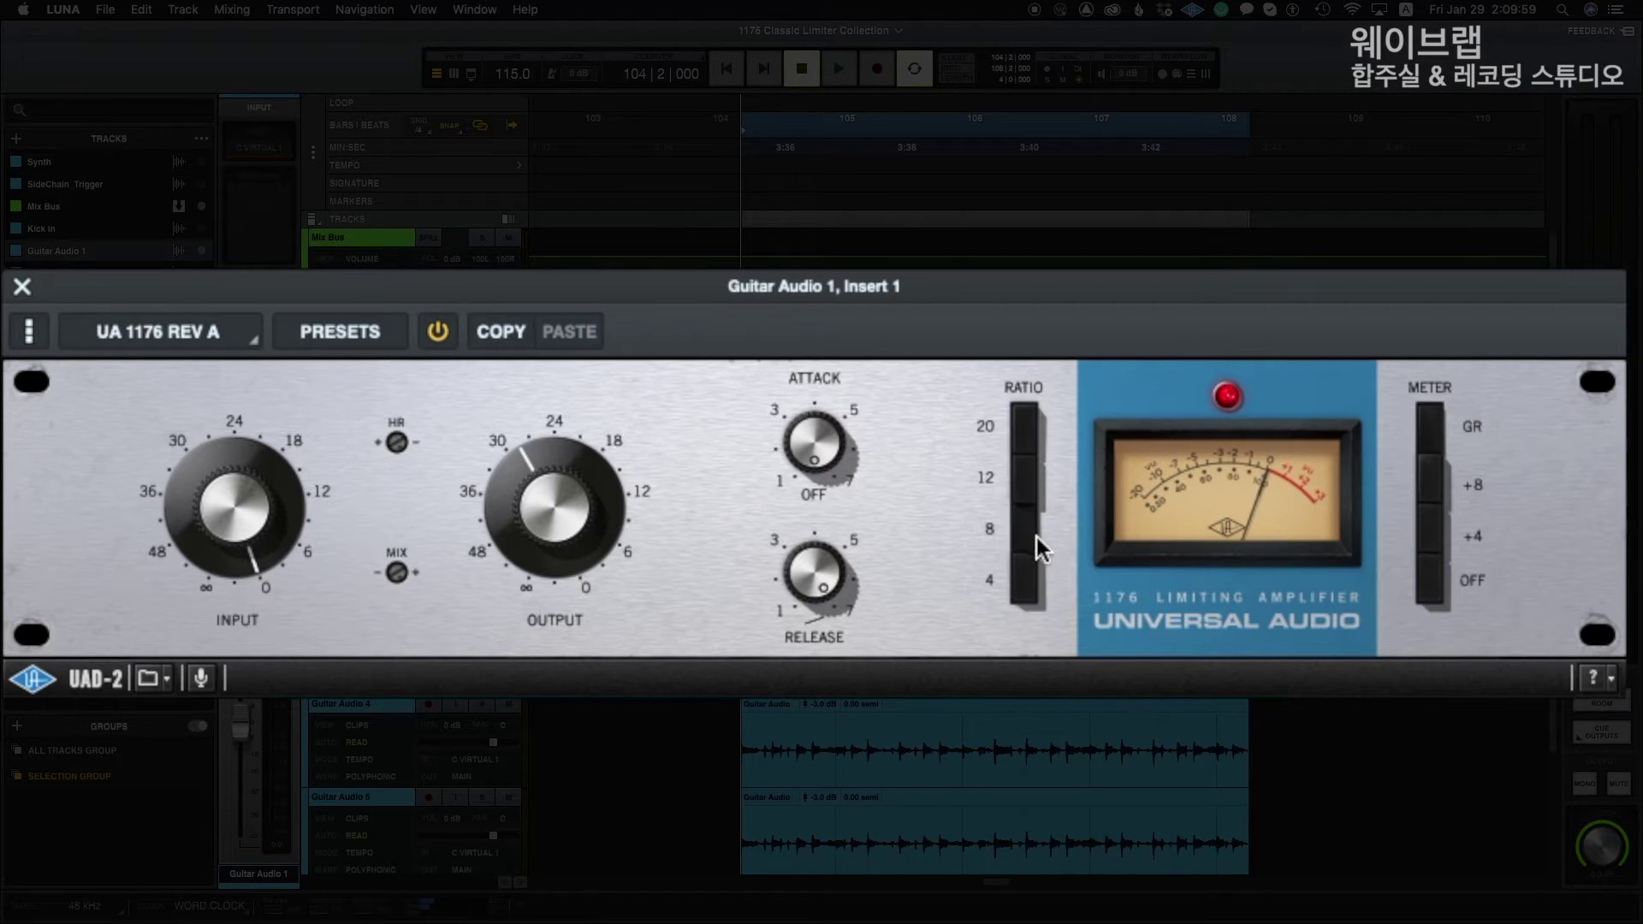
pyautogui.click(1029, 433)
pyautogui.click(1027, 428)
pyautogui.click(1036, 469)
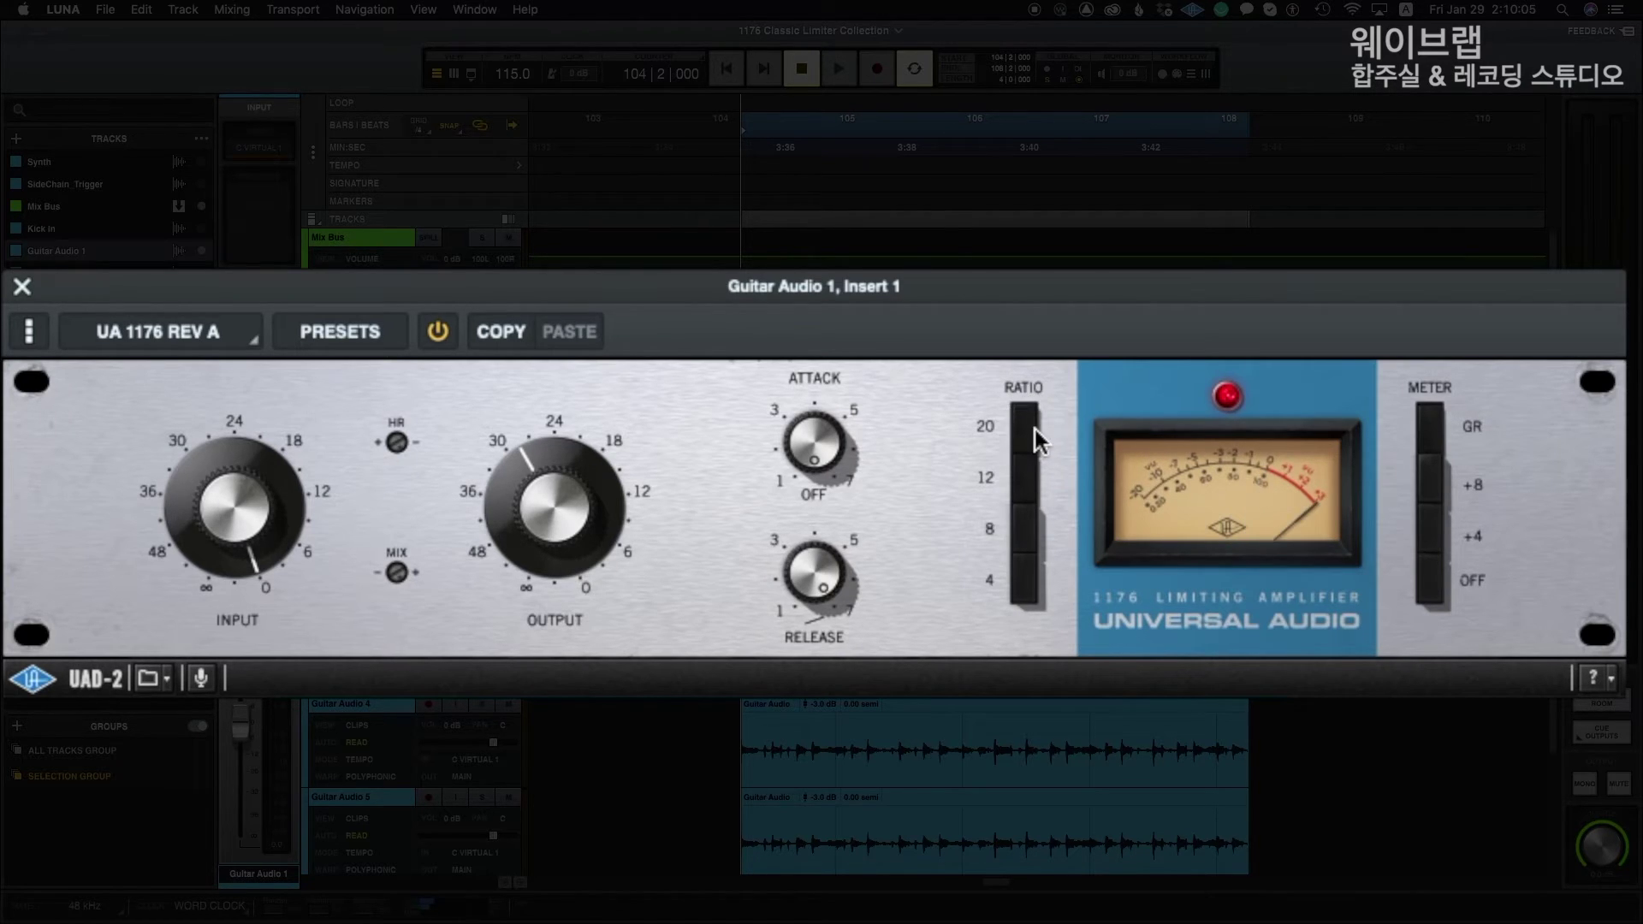
pyautogui.click(1027, 430)
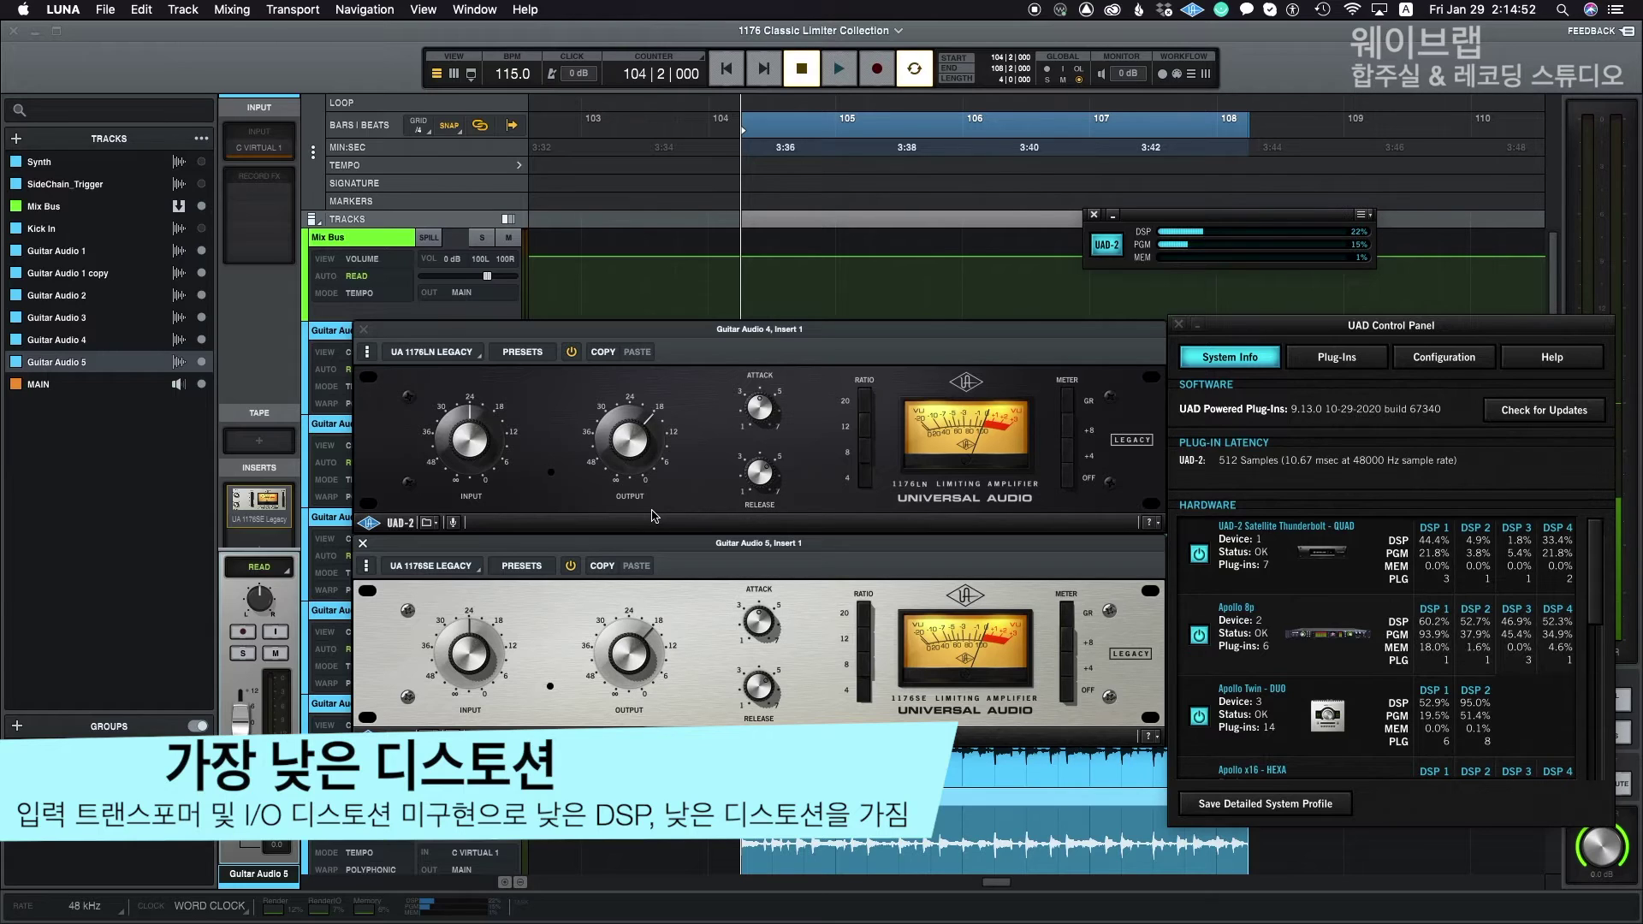
# - Try the ratio buttons on Guitar Audio 4's UA 1176LN Legacy and Guitar Audio 5's UA 1176SE Legacy
pyautogui.click(860, 445)
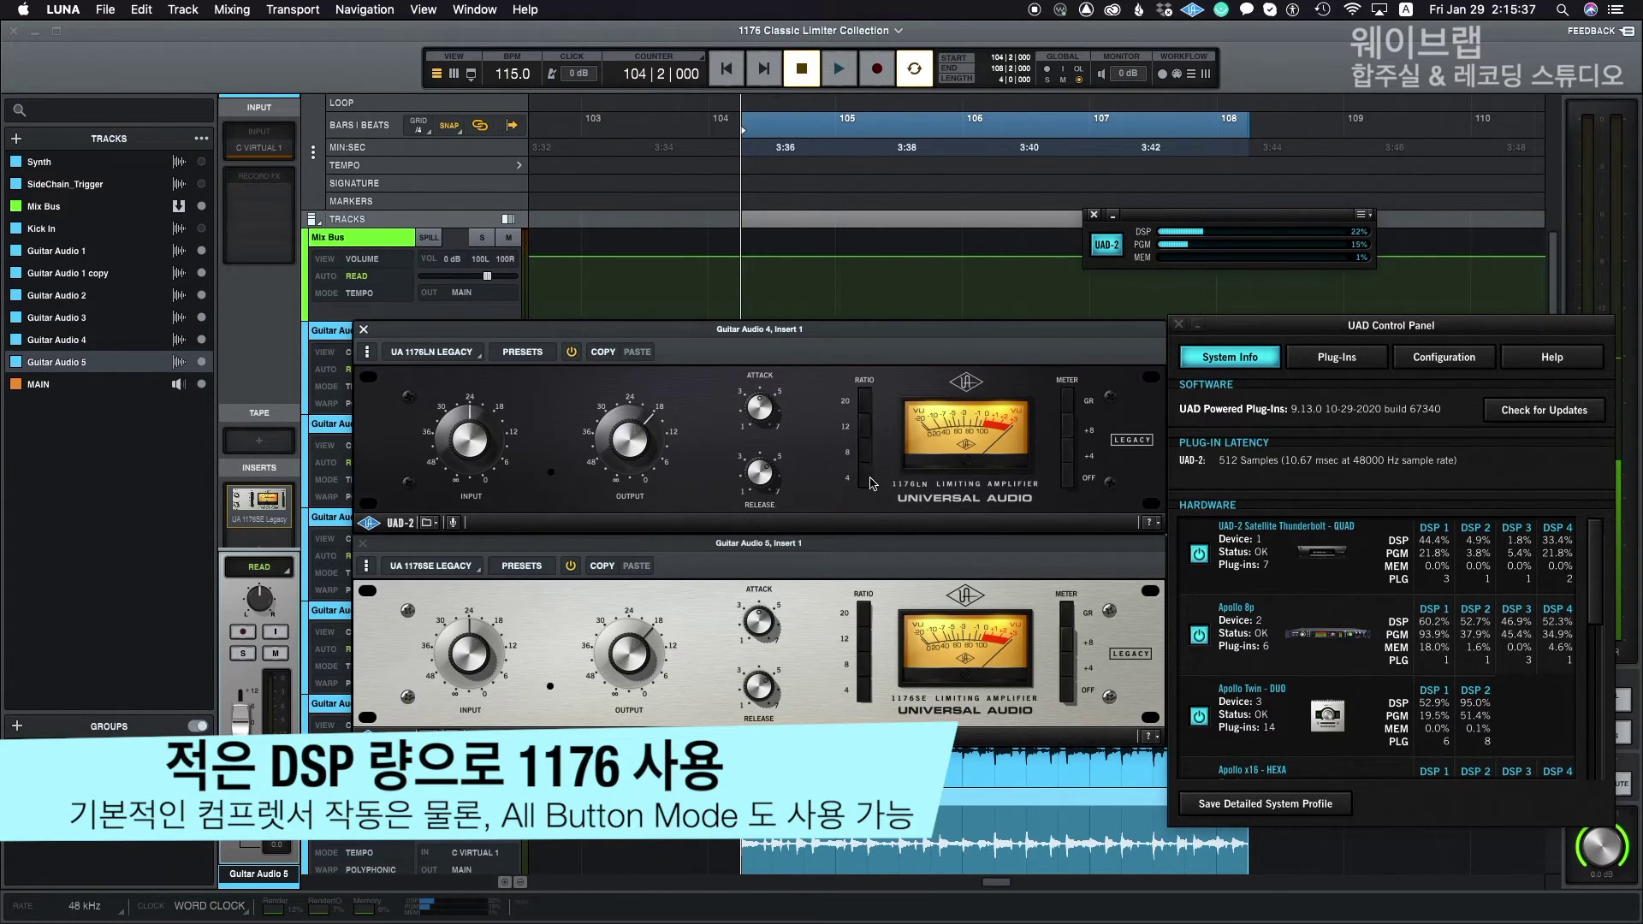
pyautogui.click(868, 694)
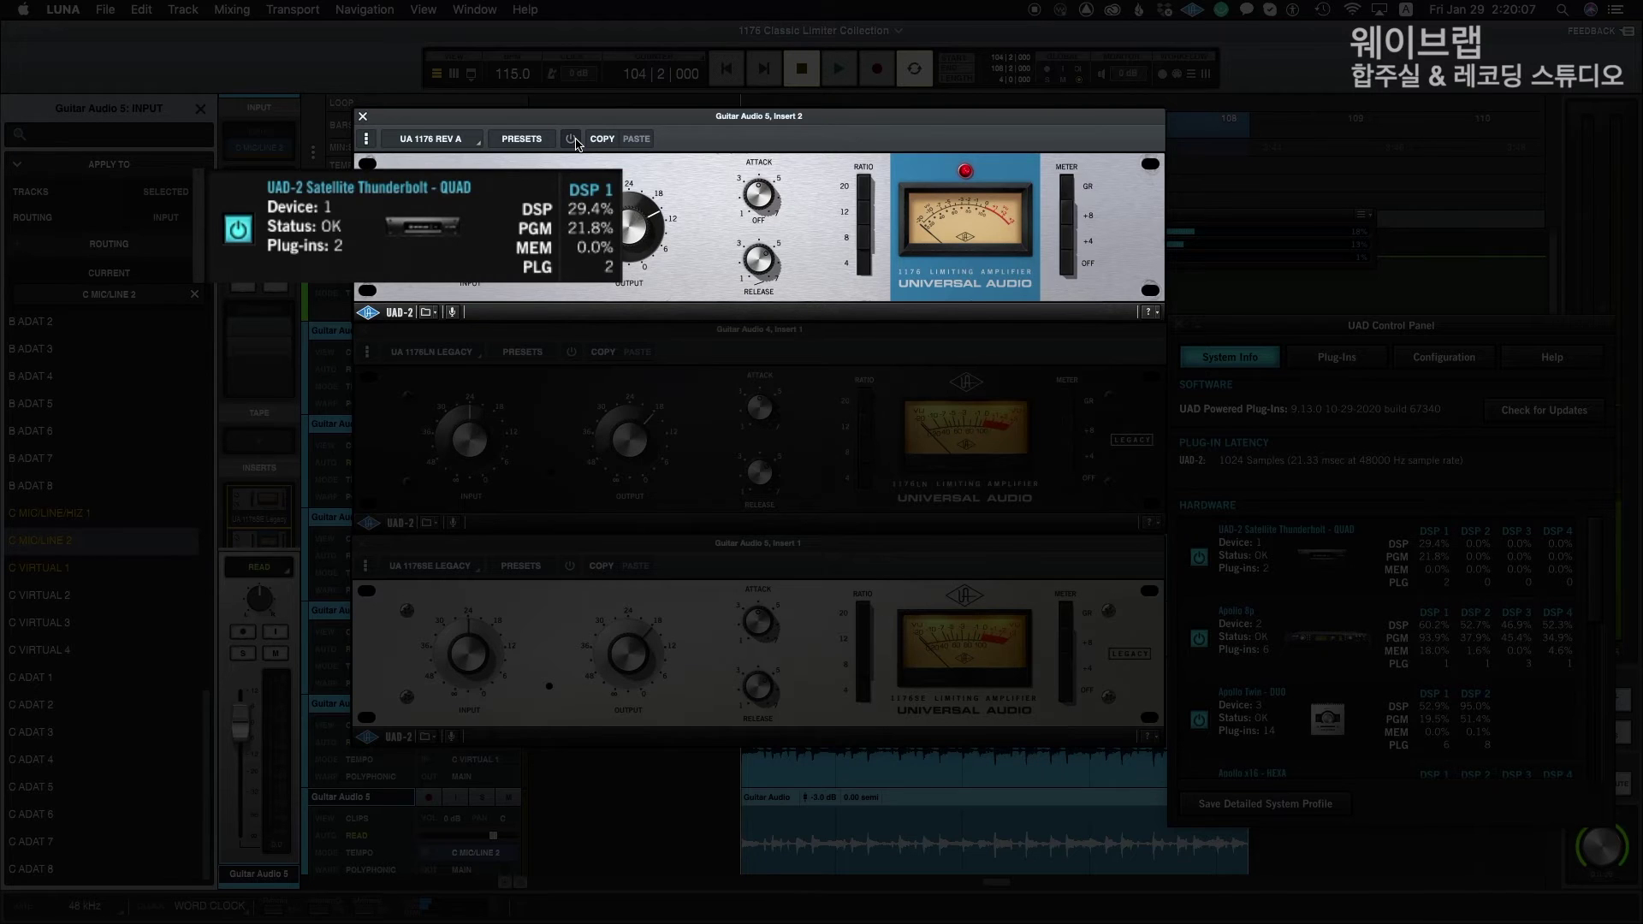
# - Toggle the UA 1176 Rev A, UA 1176LN Legacy and UA 1176SE Legacy on and off in turn to compare their DSP usage
pyautogui.click(571, 139)
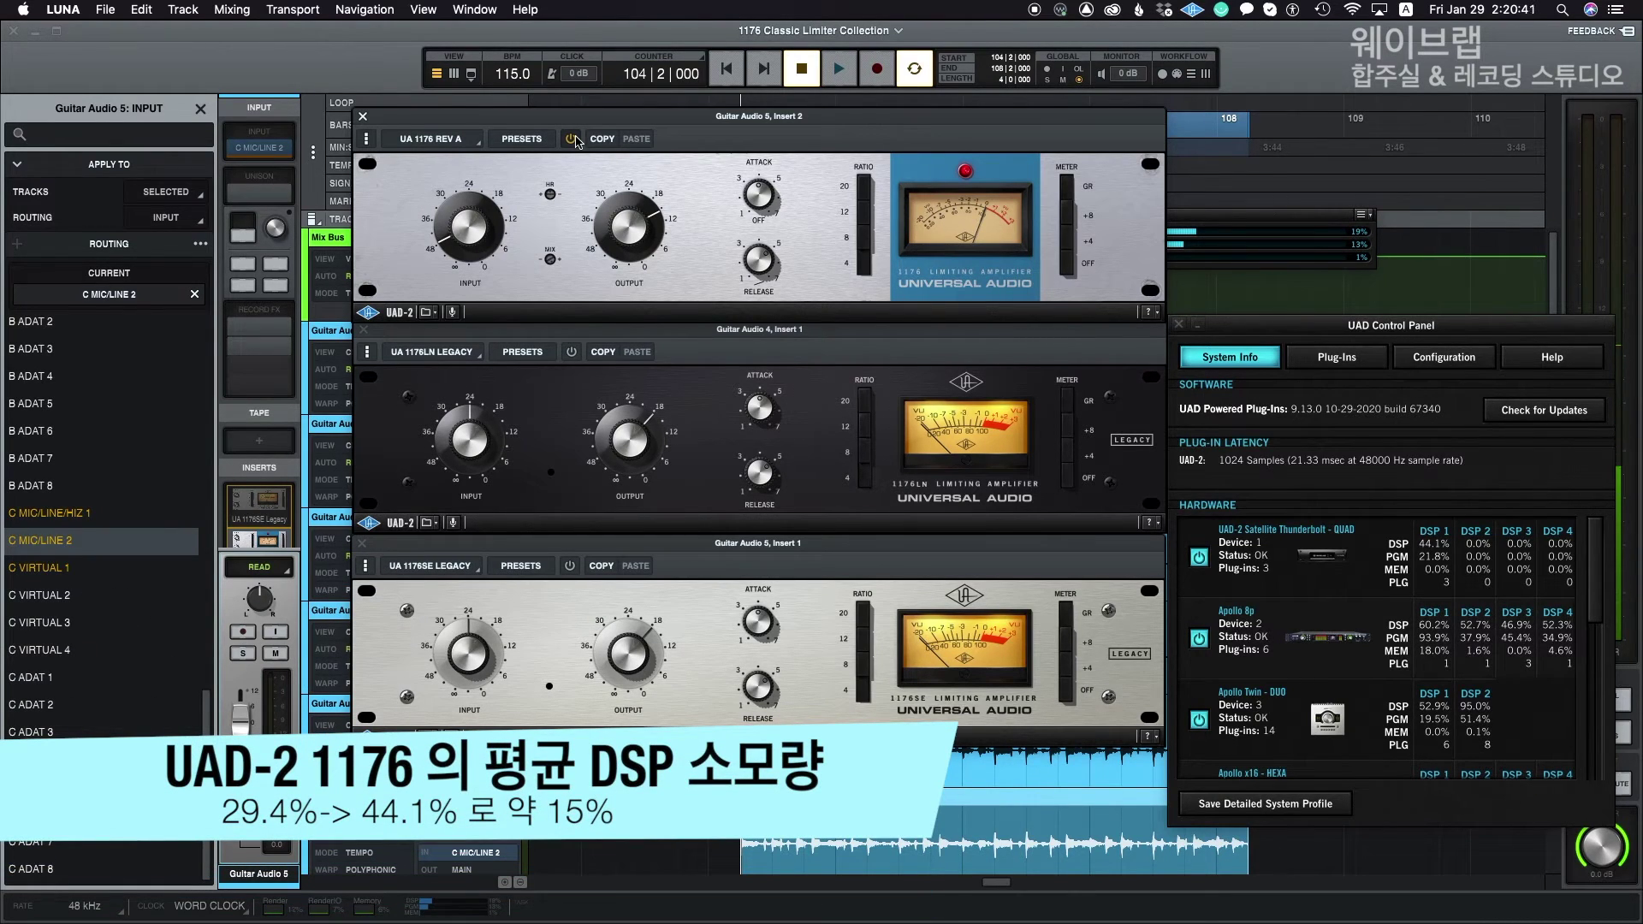
pyautogui.click(571, 139)
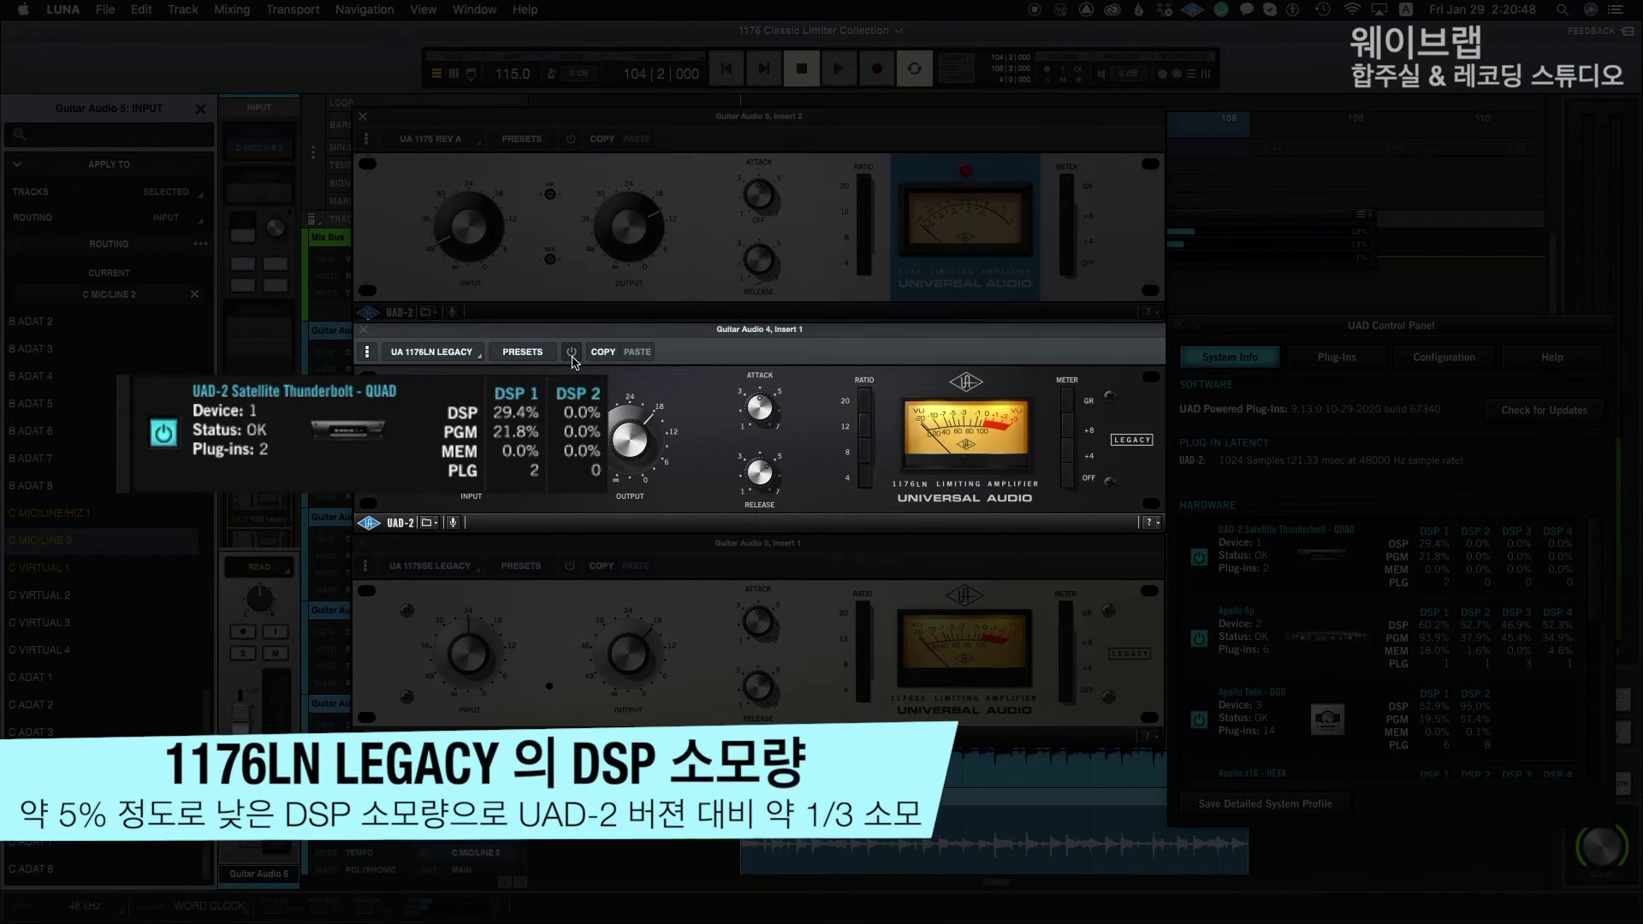
pyautogui.click(570, 352)
pyautogui.click(572, 356)
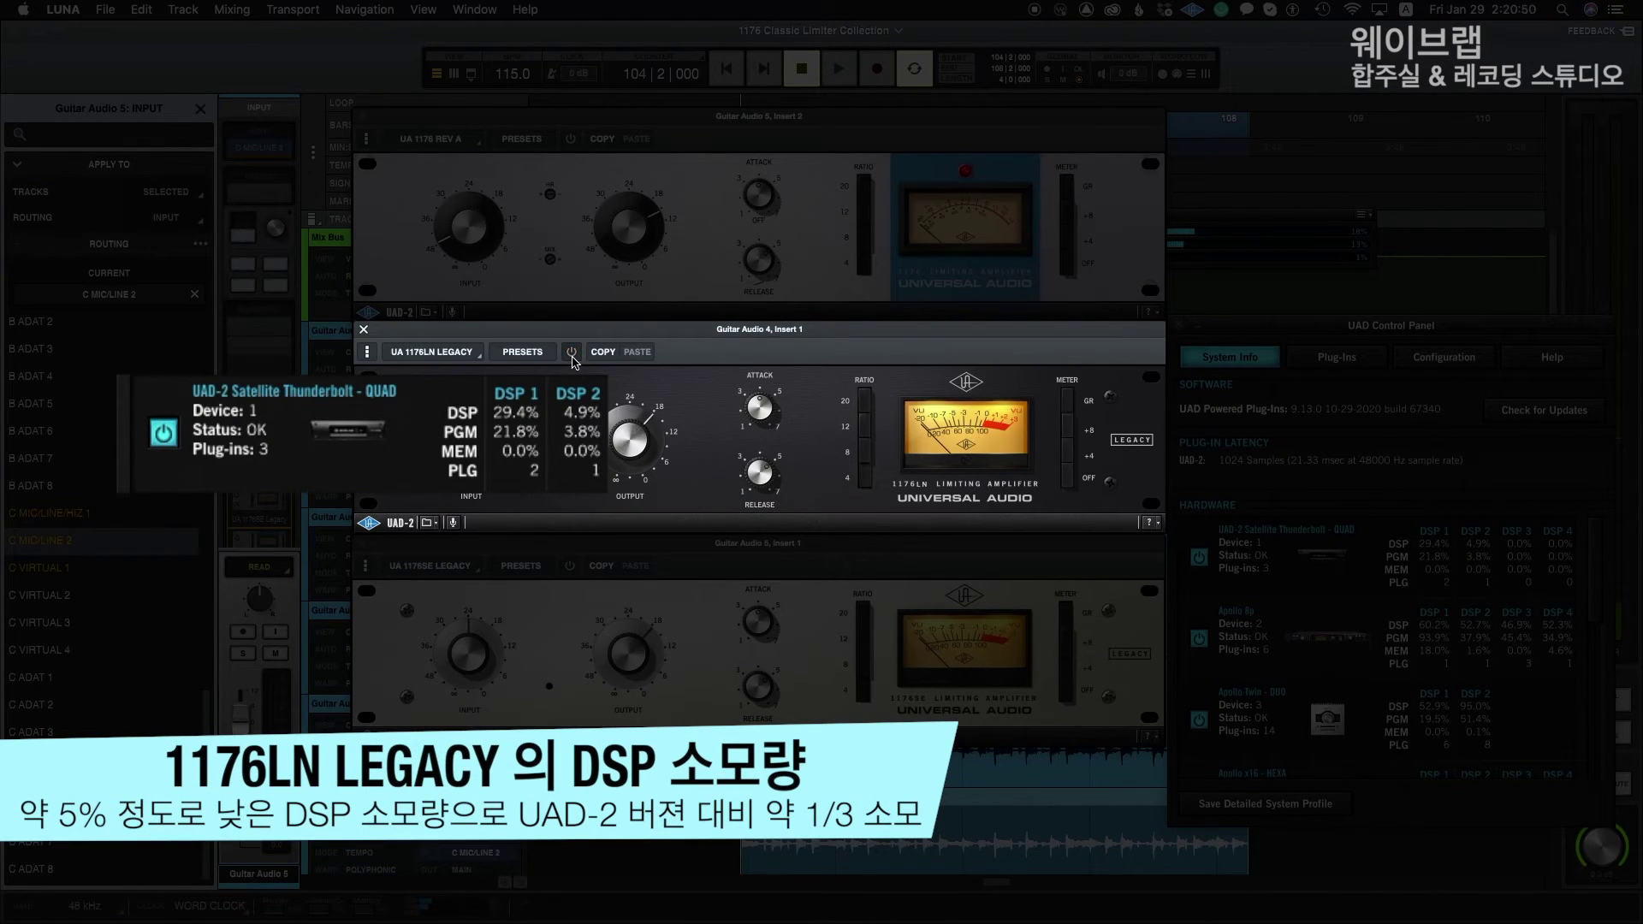
pyautogui.click(572, 353)
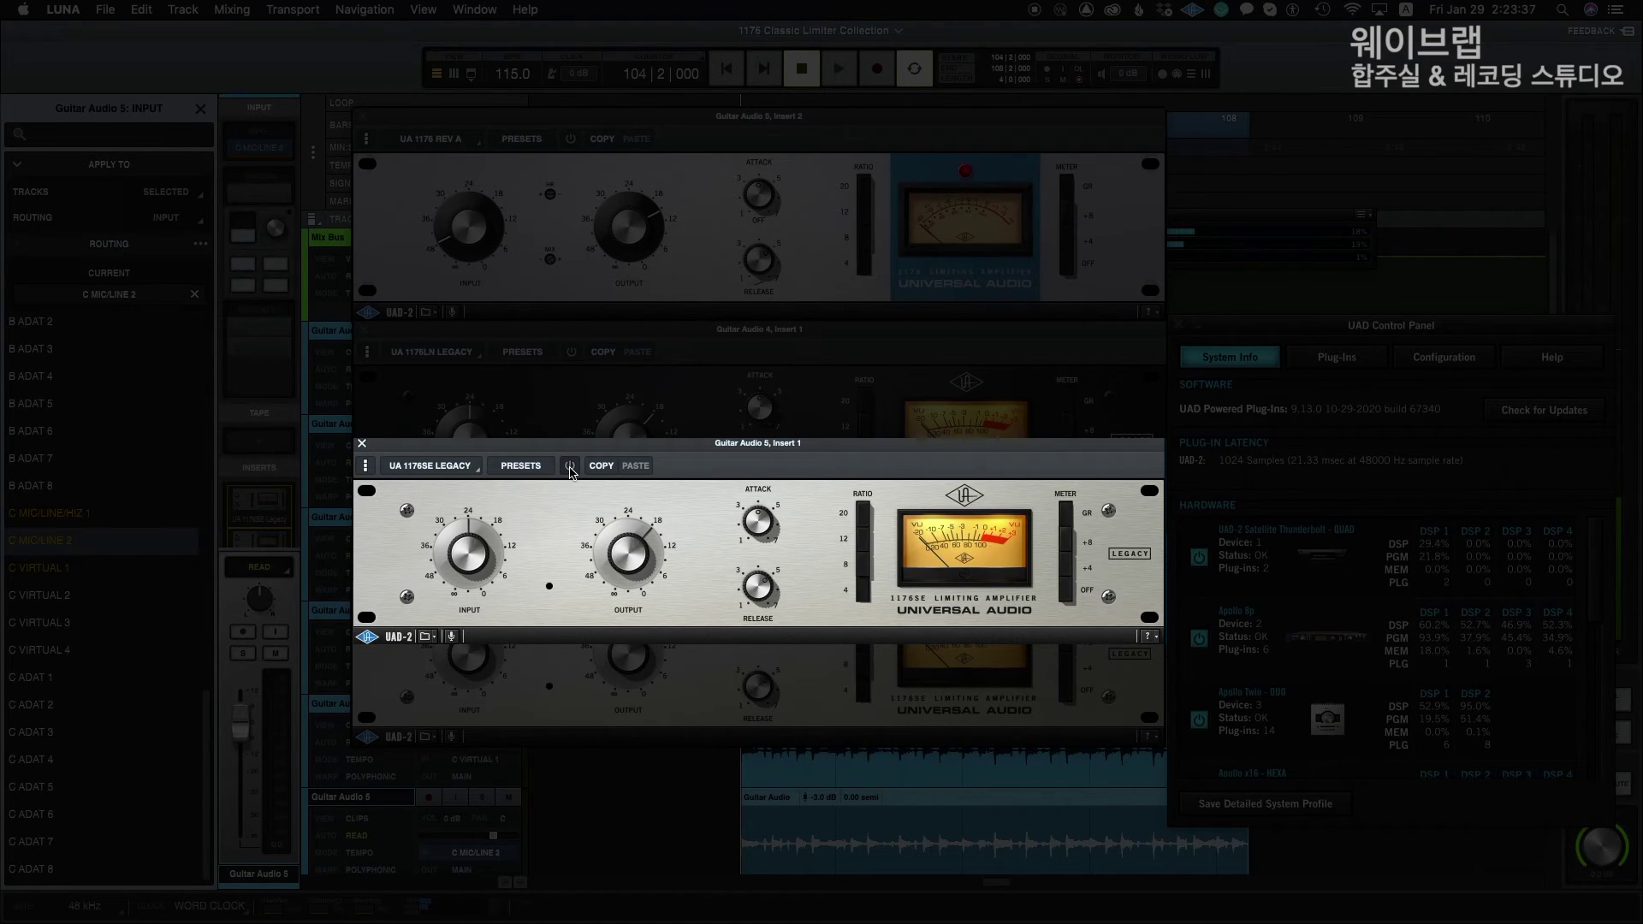
pyautogui.click(569, 467)
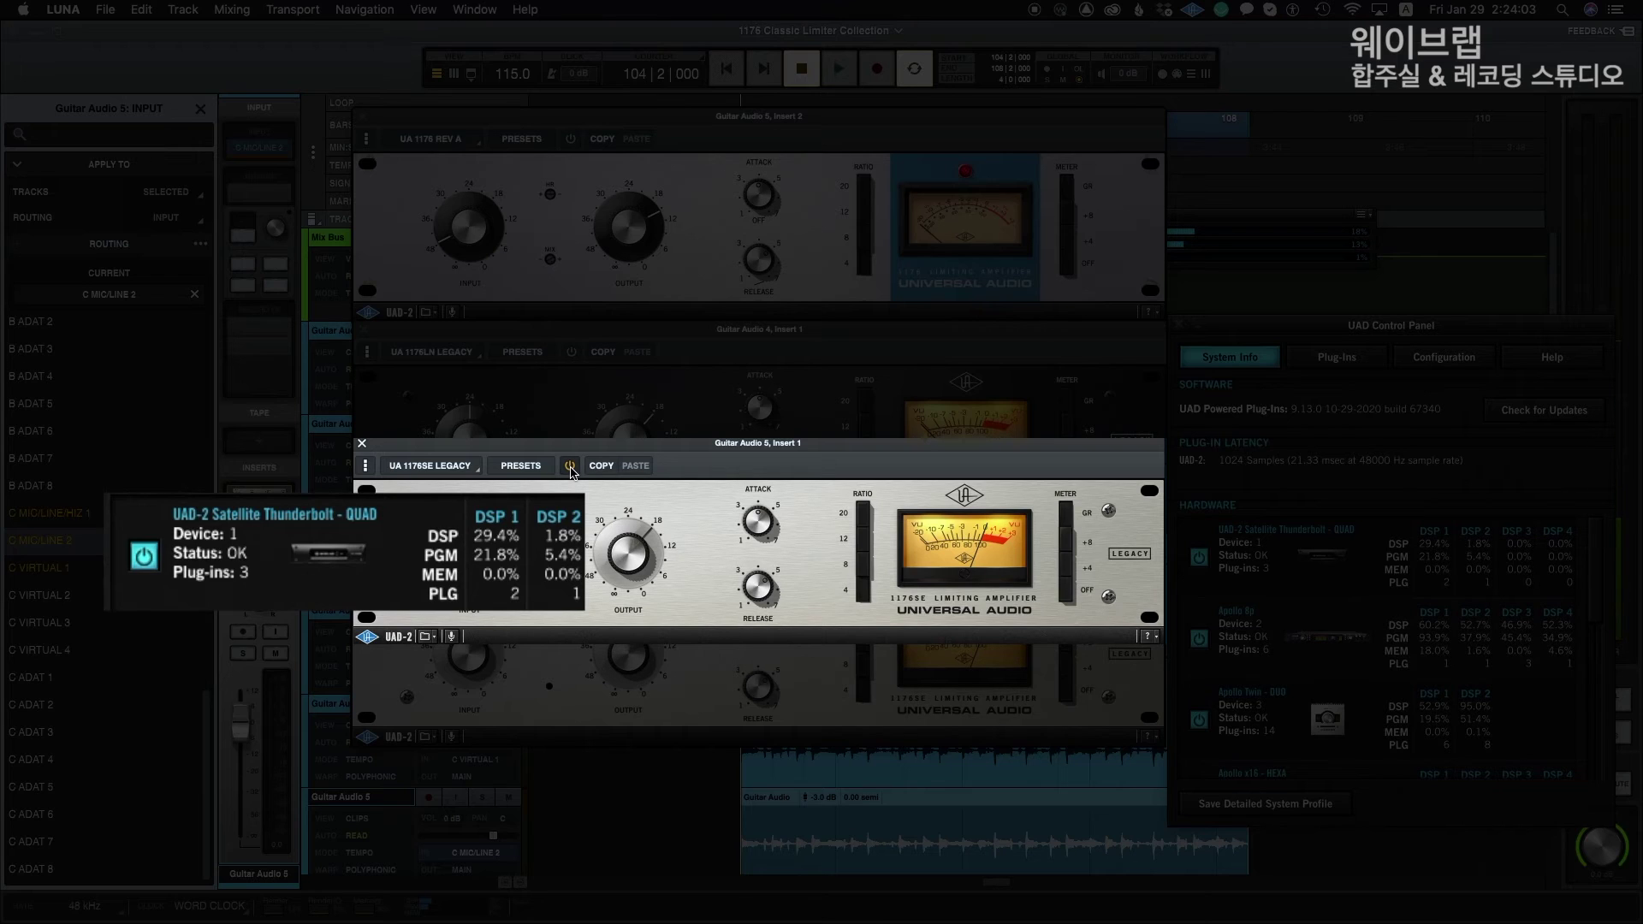
pyautogui.click(569, 467)
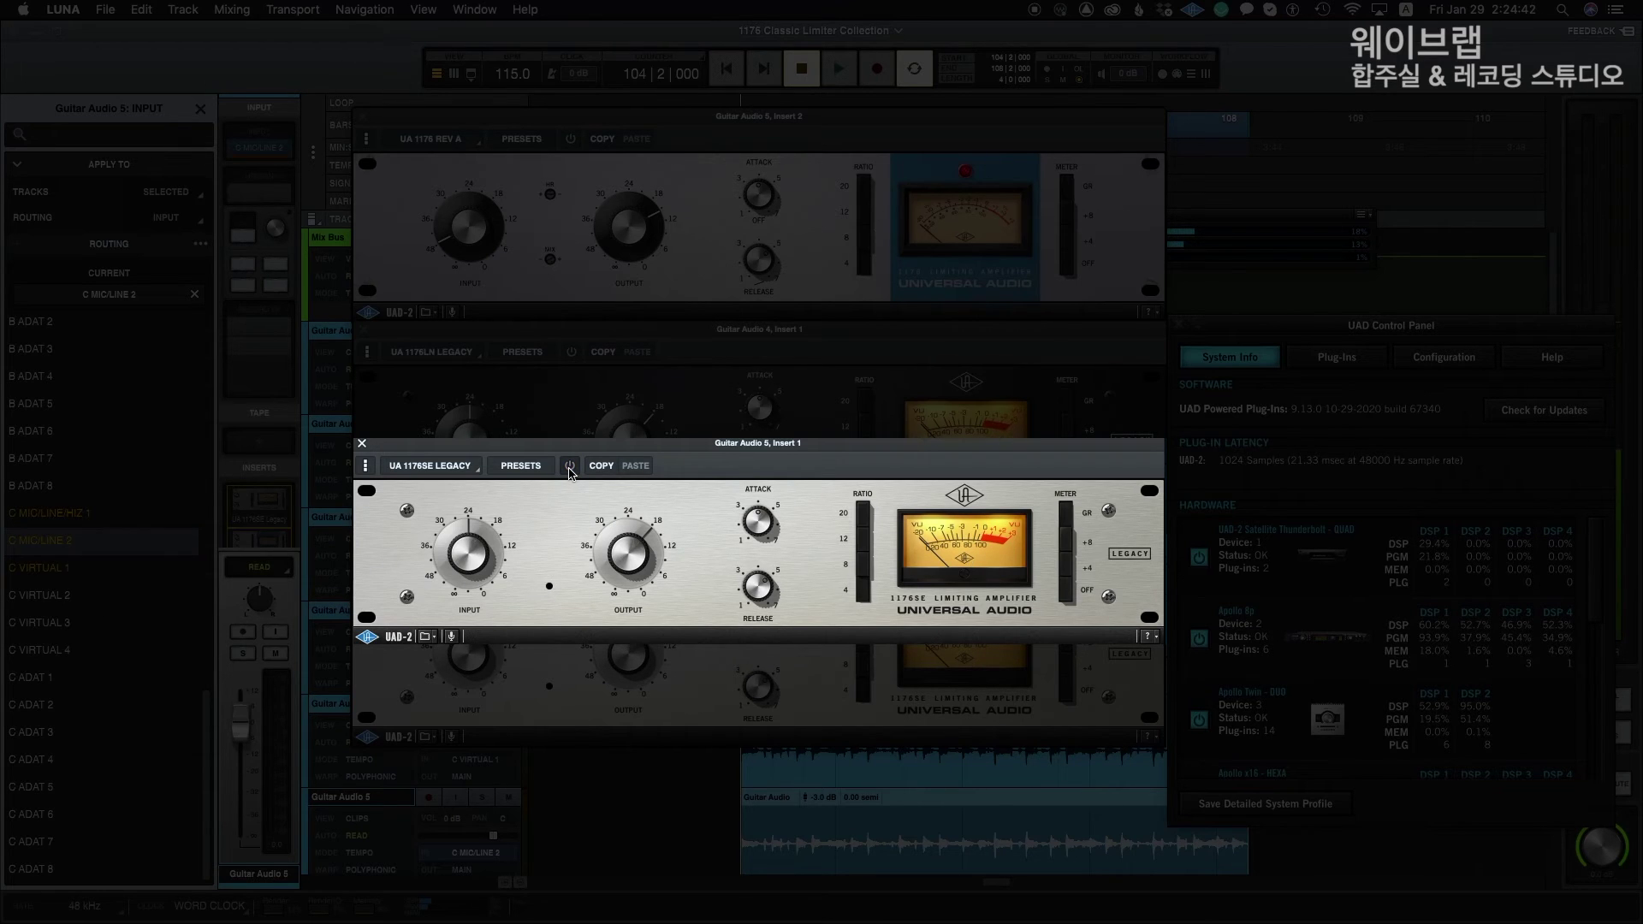